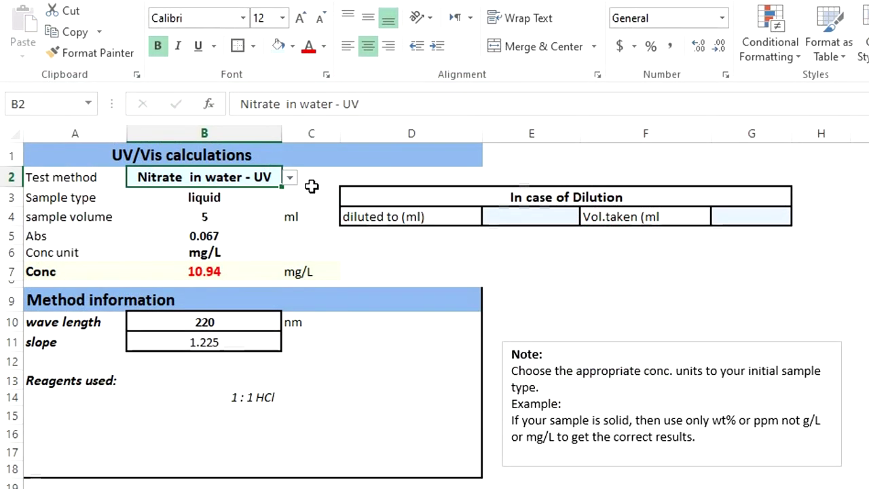
Step: Browse the B2 Test method list and close it without changing the method
{"action": "left_click", "coordinate": [290, 178]}
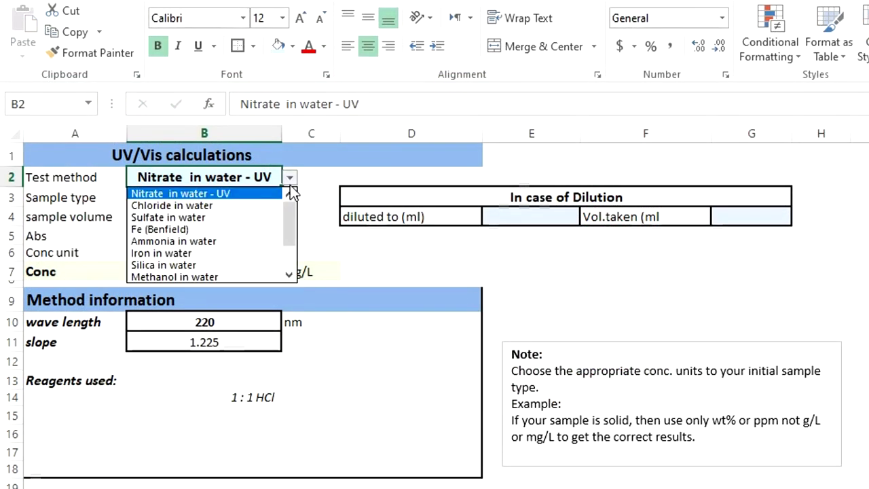
{"action": "left_click_drag", "start_coordinate": [290, 203], "coordinate": [291, 186]}
{"action": "left_click", "coordinate": [309, 184]}
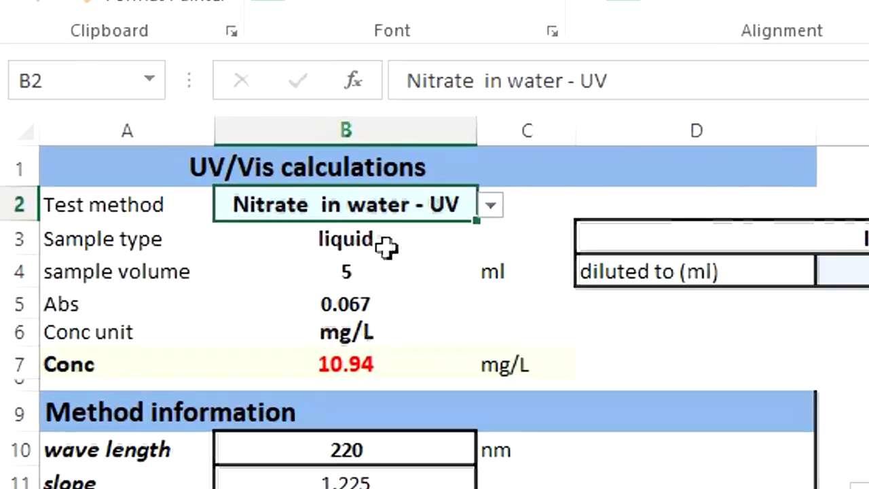
Step: Switch the B3 Sample type from liquid to solid so row 4 shows sample weight in gm
{"action": "left_click", "coordinate": [228, 201]}
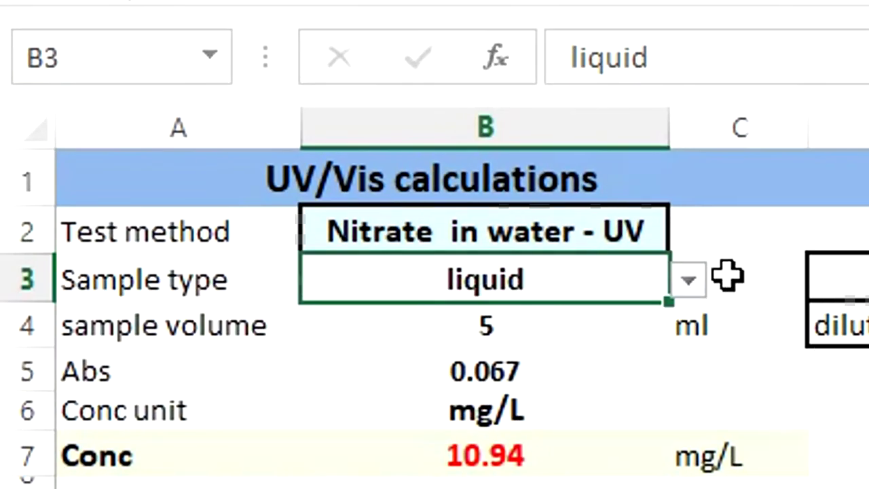
{"action": "left_click", "coordinate": [692, 280]}
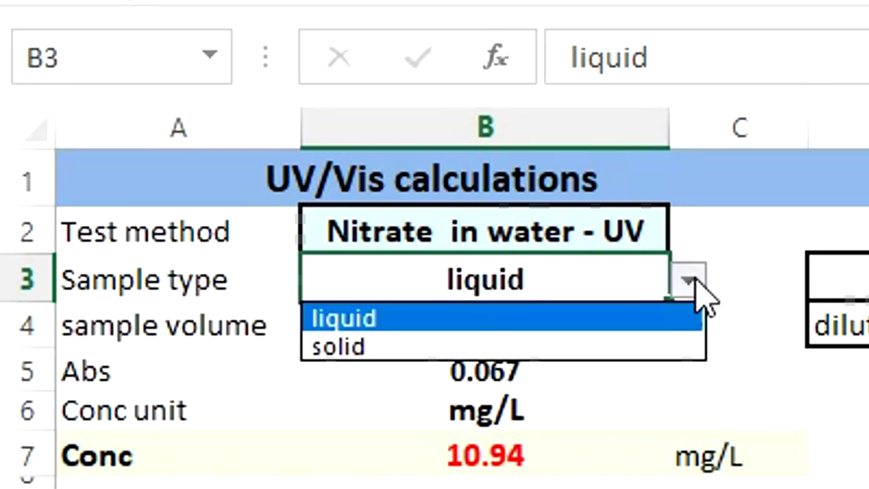
{"action": "key", "text": "Return"}
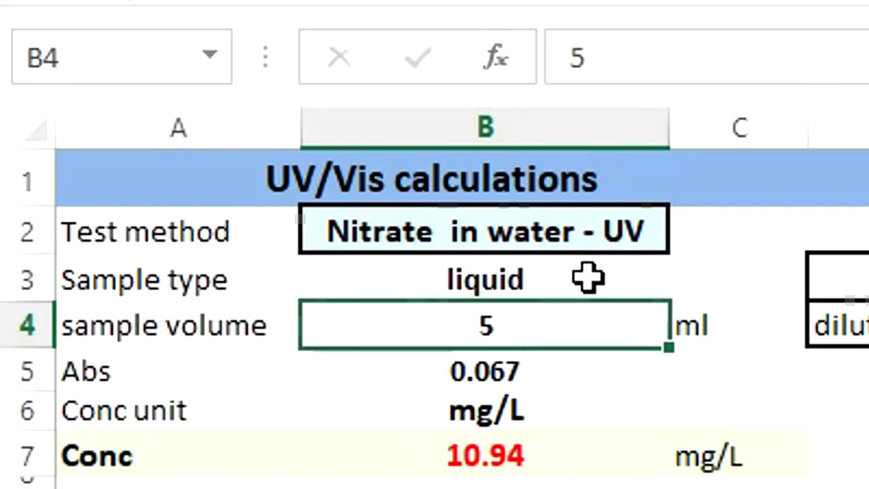
{"action": "left_click", "coordinate": [588, 277]}
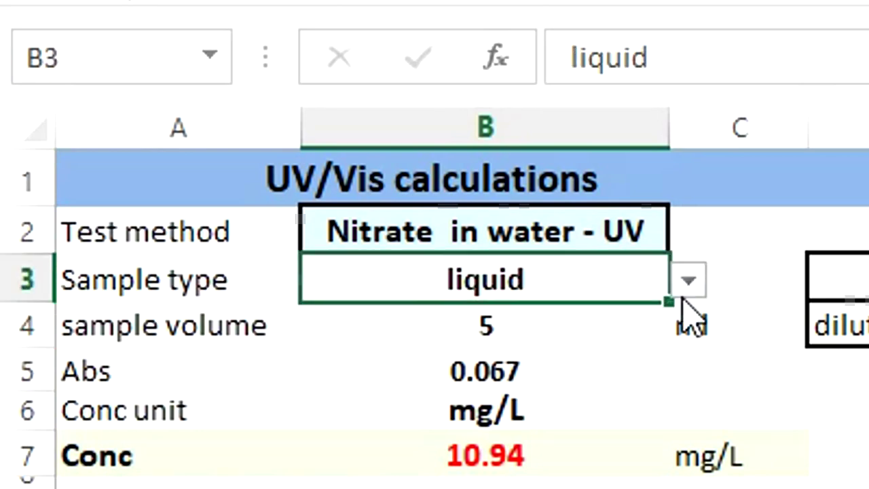
{"action": "left_click", "coordinate": [704, 278]}
{"action": "left_click", "coordinate": [631, 293]}
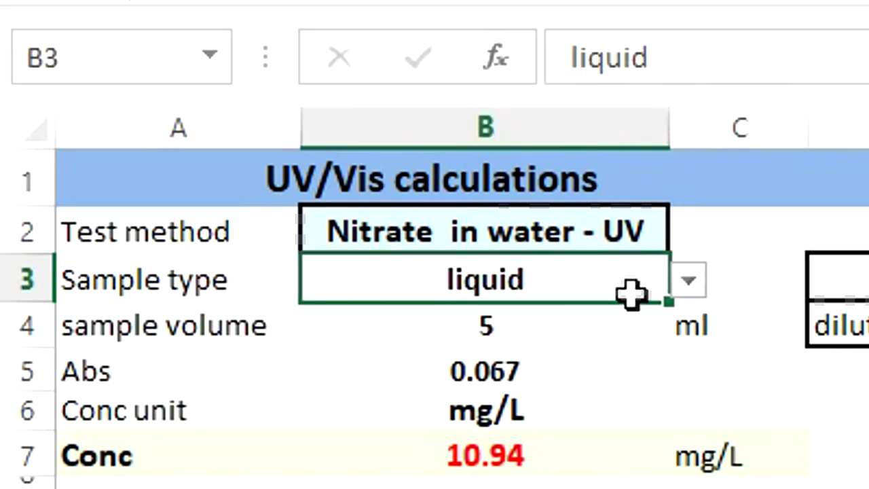
{"action": "left_click", "coordinate": [689, 280]}
{"action": "left_click", "coordinate": [528, 350]}
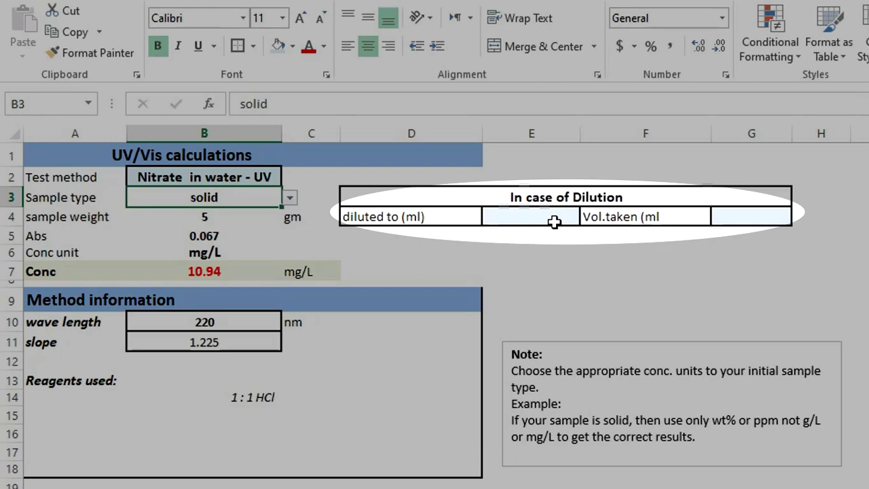
Step: Display the concentration unit choices in the B6 Conc unit cell
{"action": "left_click", "coordinate": [275, 253]}
{"action": "left_click", "coordinate": [290, 253]}
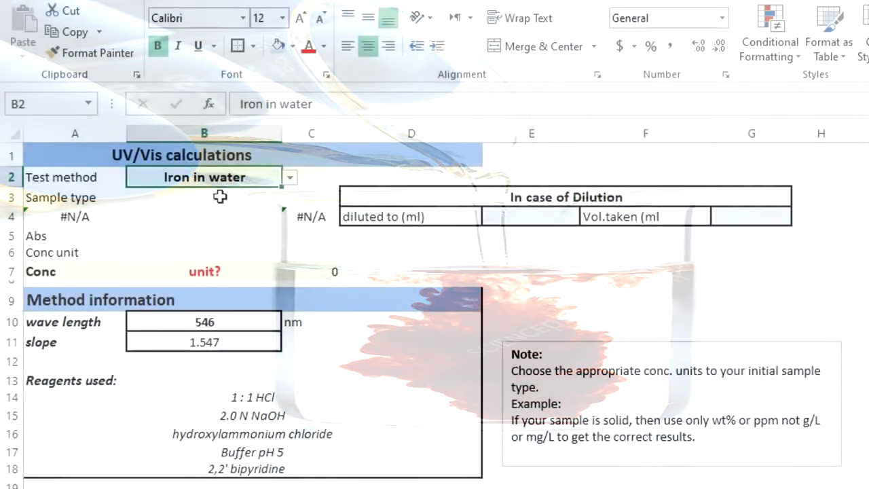
Step: Set the sample type to liquid with a sample volume of 50 ml
{"action": "left_click", "coordinate": [221, 196]}
{"action": "left_click", "coordinate": [290, 197]}
{"action": "left_click", "coordinate": [248, 215]}
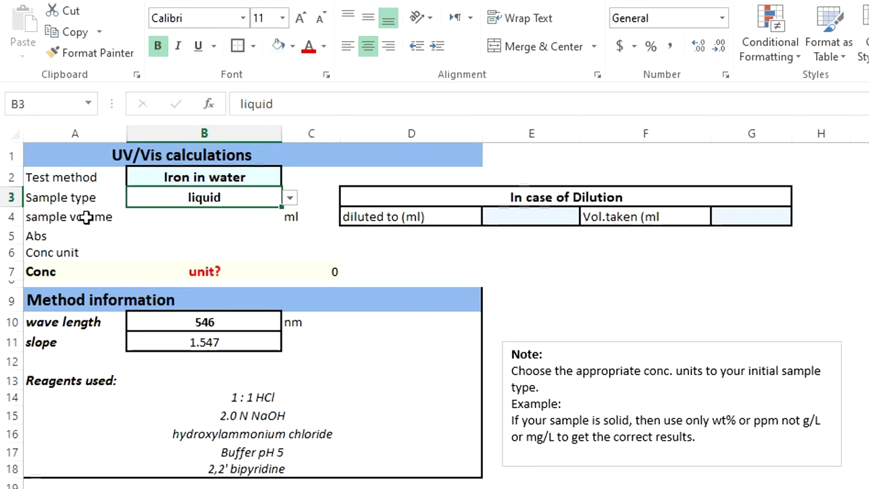
{"action": "left_click", "coordinate": [229, 218]}
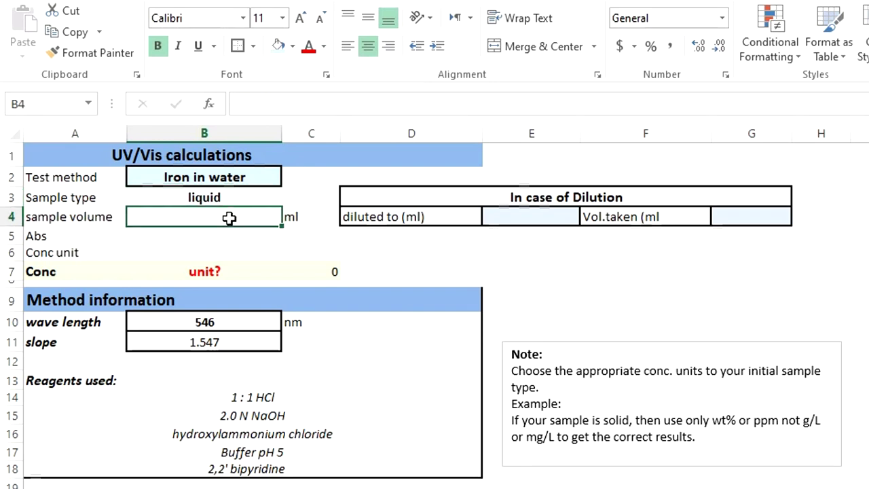
{"action": "type", "text": "5"}
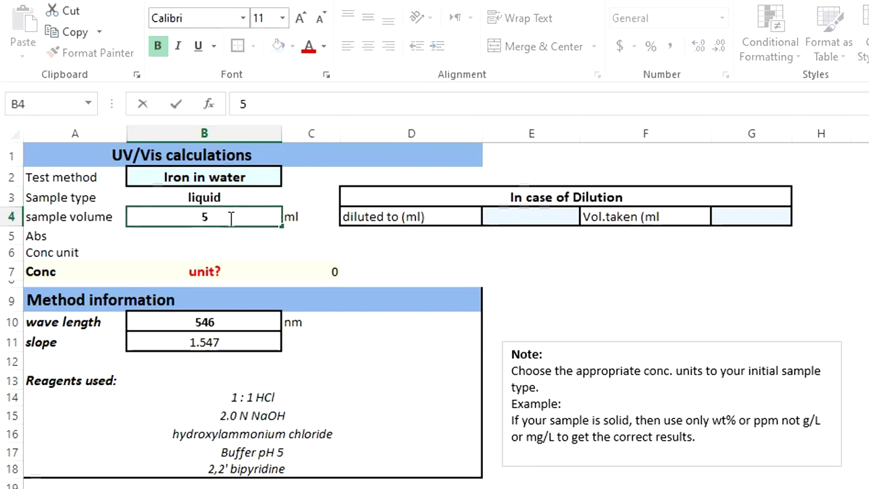
{"action": "type", "text": "0"}
{"action": "key", "text": "Return"}
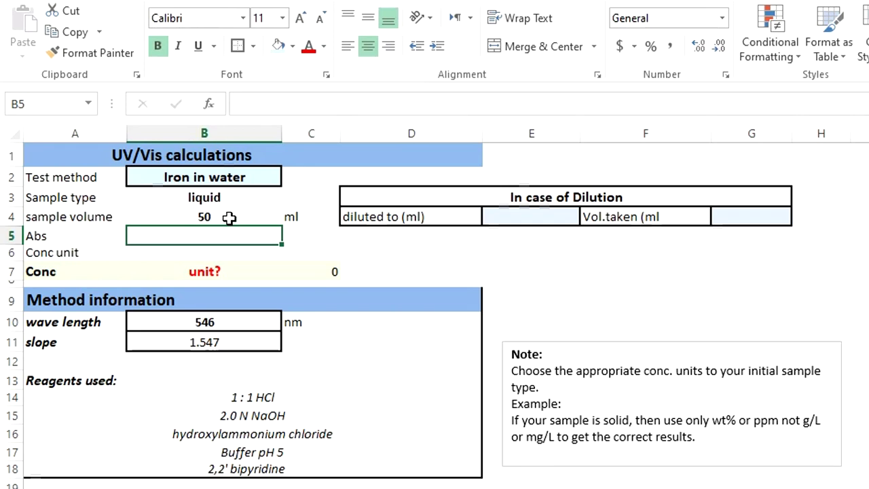
Step: Enter absorbance 0.05 and choose mg/L as the concentration unit
{"action": "type", "text": "0.05"}
{"action": "key", "text": "Return"}
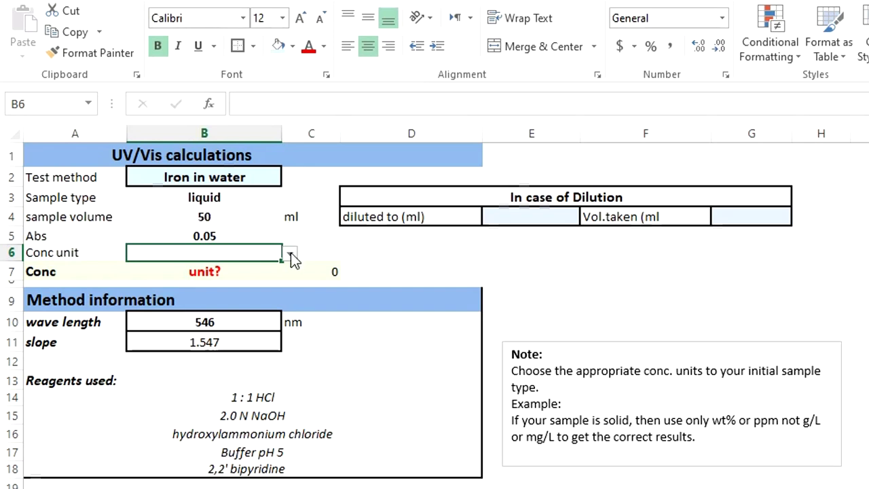
{"action": "left_click", "coordinate": [290, 254]}
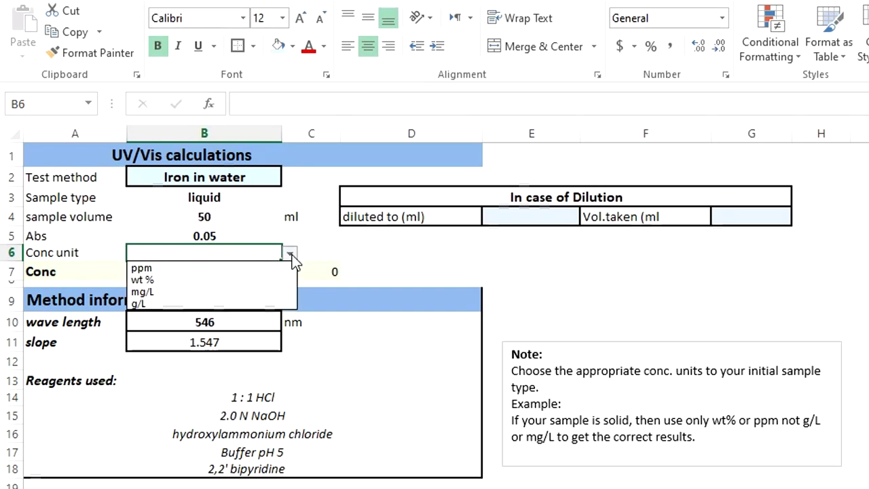
{"action": "left_click", "coordinate": [211, 292]}
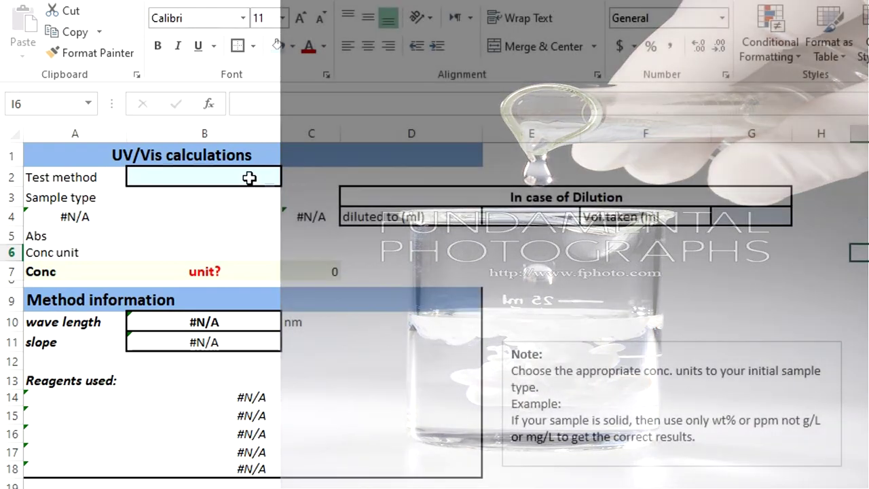
Step: Choose Sulfate in water as the test method in B2
{"action": "left_click", "coordinate": [249, 176]}
{"action": "left_click", "coordinate": [289, 177]}
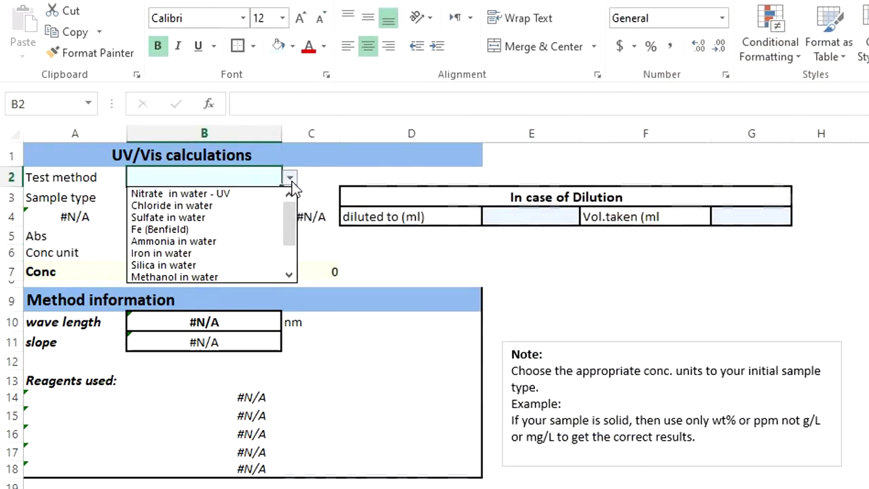
{"action": "left_click", "coordinate": [222, 217]}
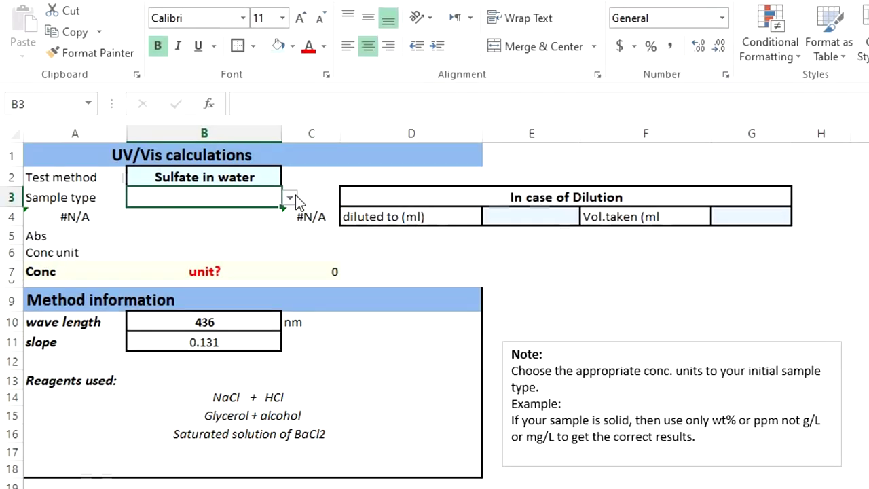
Step: Set the sample type to solid with a sample weight of 1.0 gm
{"action": "left_click", "coordinate": [291, 197]}
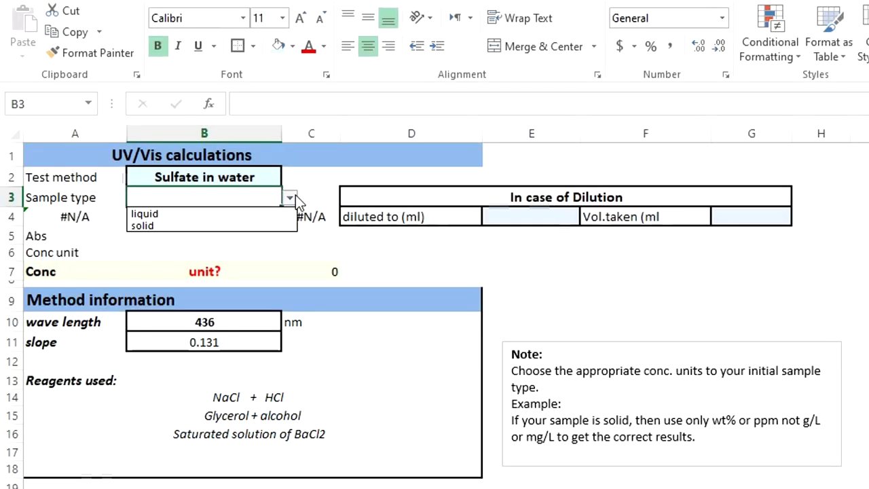
{"action": "left_click", "coordinate": [216, 228]}
{"action": "left_click", "coordinate": [201, 219]}
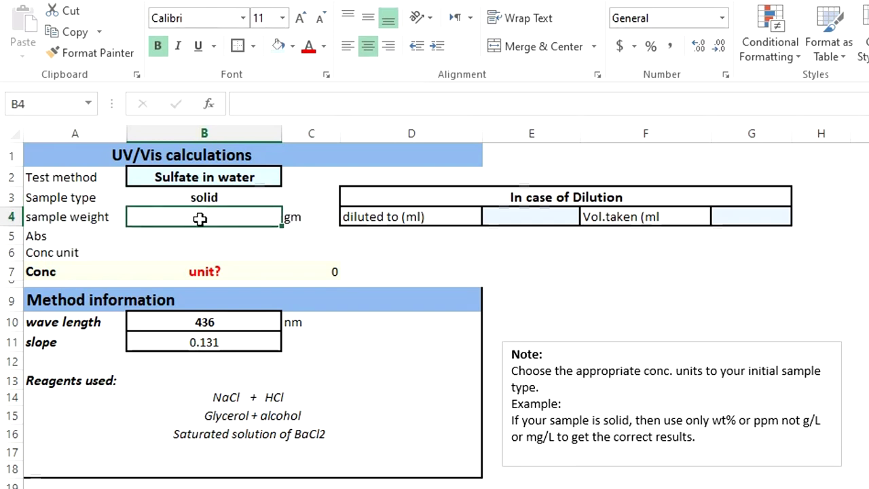
{"action": "type", "text": "1.0"}
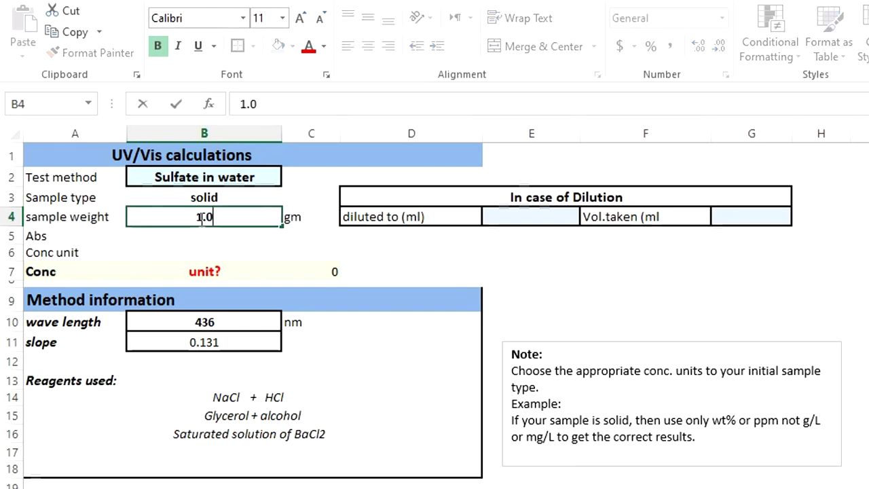
{"action": "left_click", "coordinate": [212, 232]}
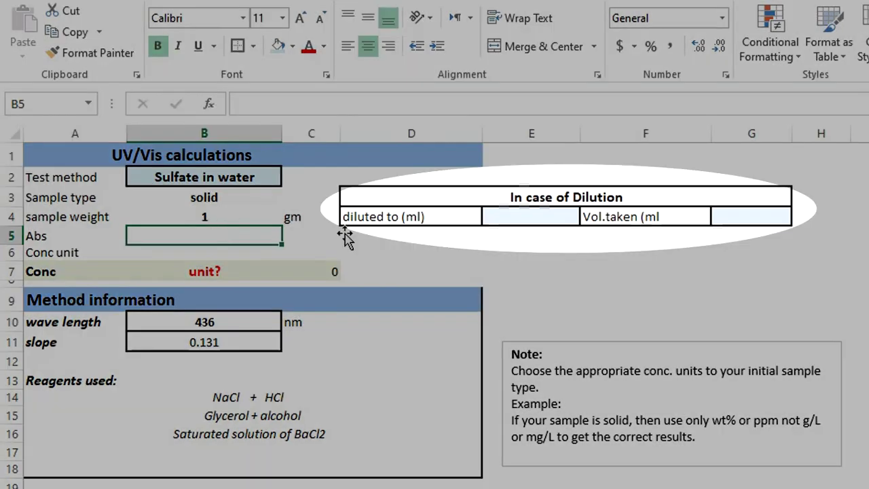
Step: Enter dilution values: diluted to 250 ml and 25 ml taken
{"action": "left_click", "coordinate": [518, 216]}
{"action": "type", "text": "2"}
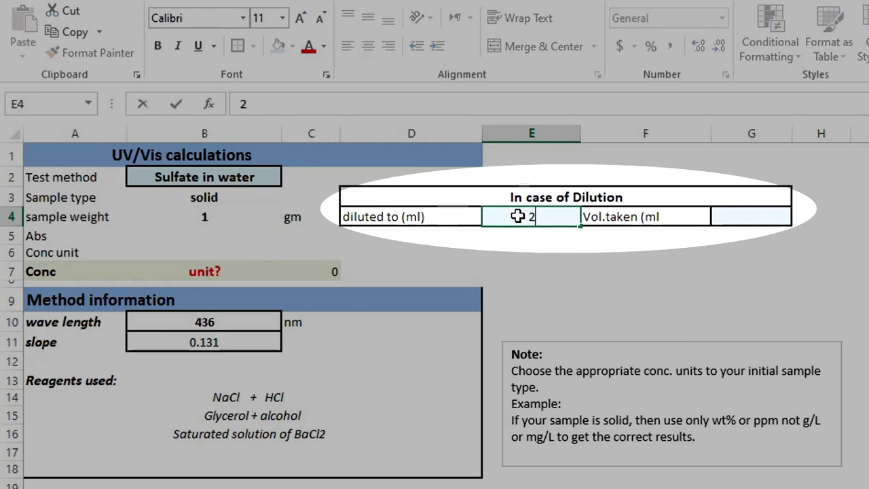
{"action": "type", "text": "50"}
{"action": "key", "text": "Tab"}
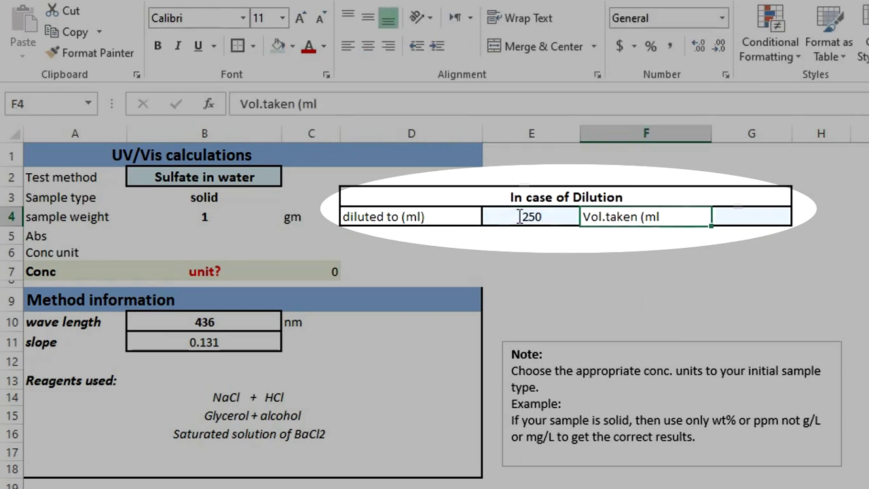
{"action": "left_click", "coordinate": [735, 219]}
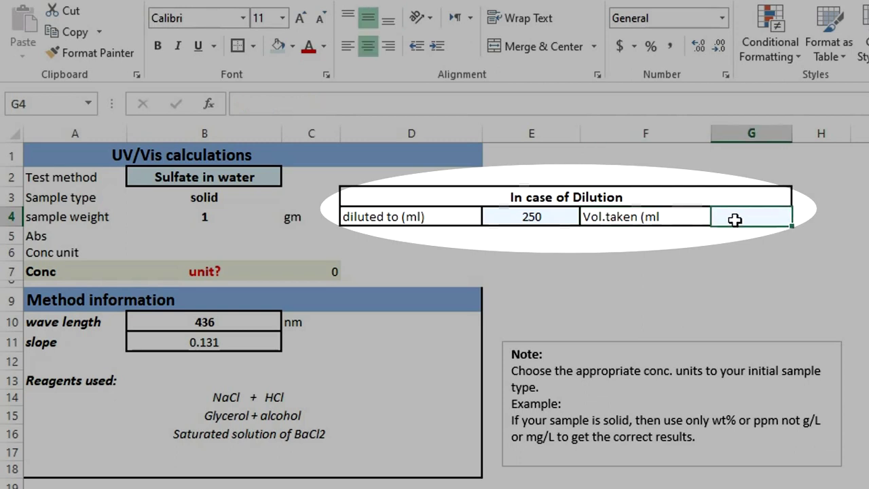
{"action": "type", "text": "25"}
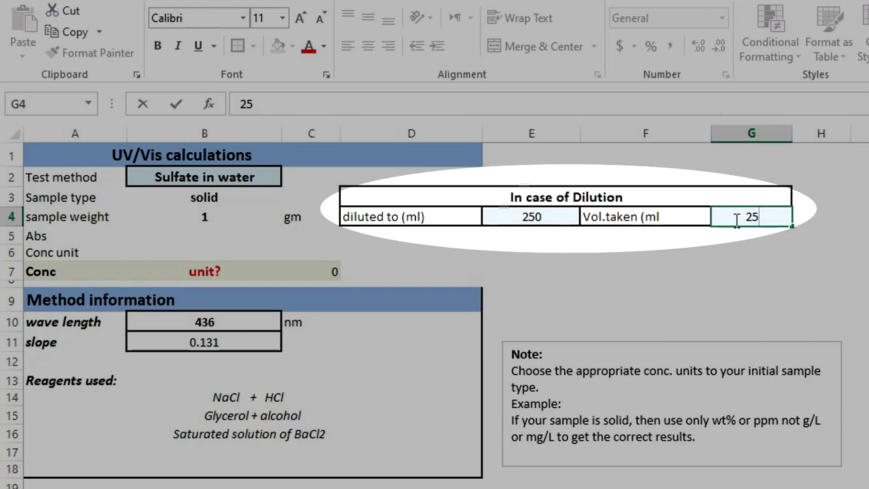
{"action": "left_click", "coordinate": [191, 235]}
Step: Enter 0.08 as the absorbance value in B5
{"action": "double_click", "coordinate": [192, 235]}
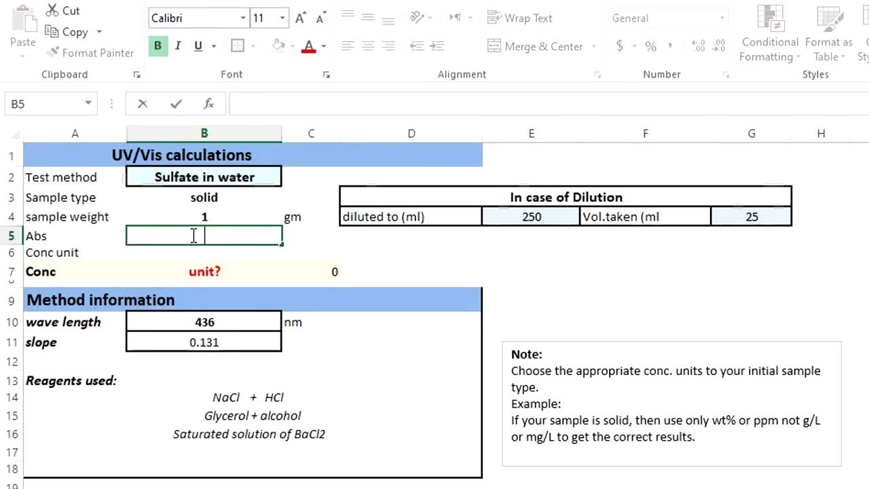
{"action": "type", "text": "0.0"}
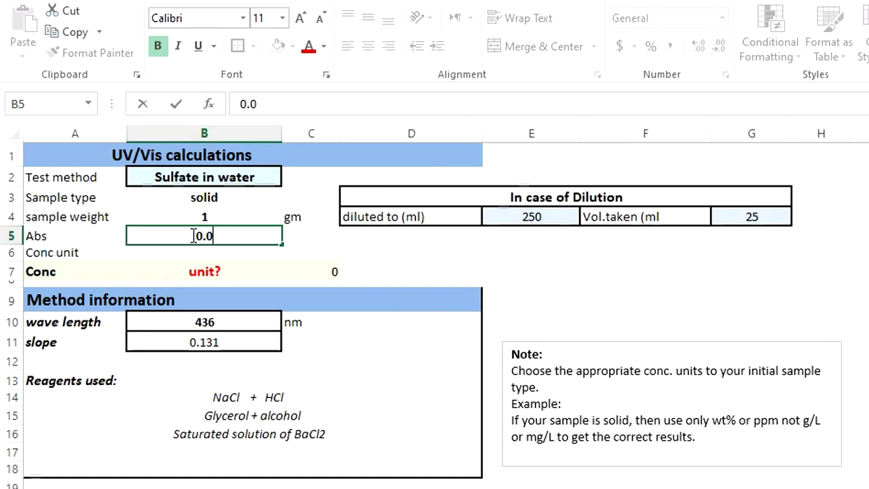
{"action": "type", "text": "8"}
{"action": "key", "text": "Return"}
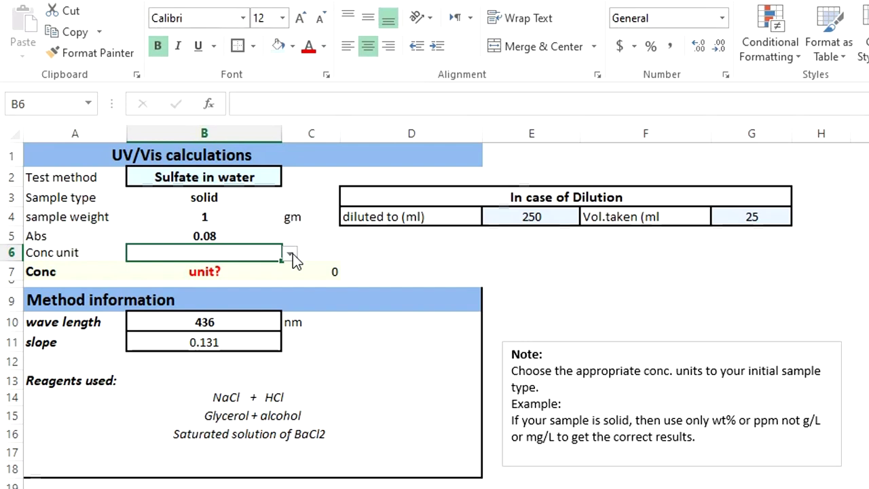
Step: Set the concentration unit to ppm, then change it to wt %
{"action": "left_click", "coordinate": [293, 253]}
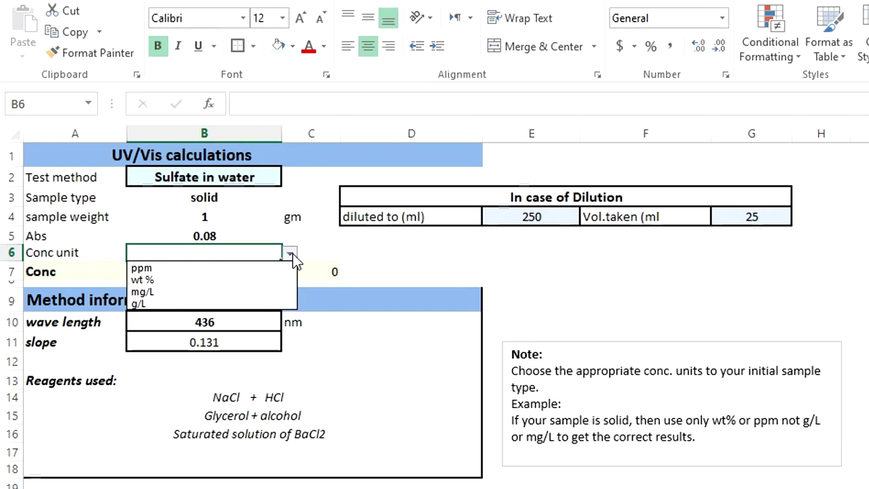
{"action": "left_click", "coordinate": [255, 269]}
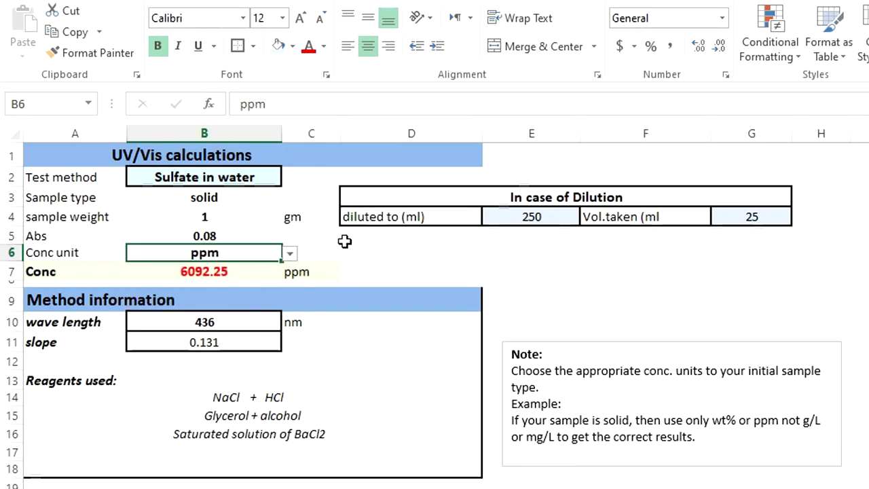
{"action": "left_click", "coordinate": [289, 253]}
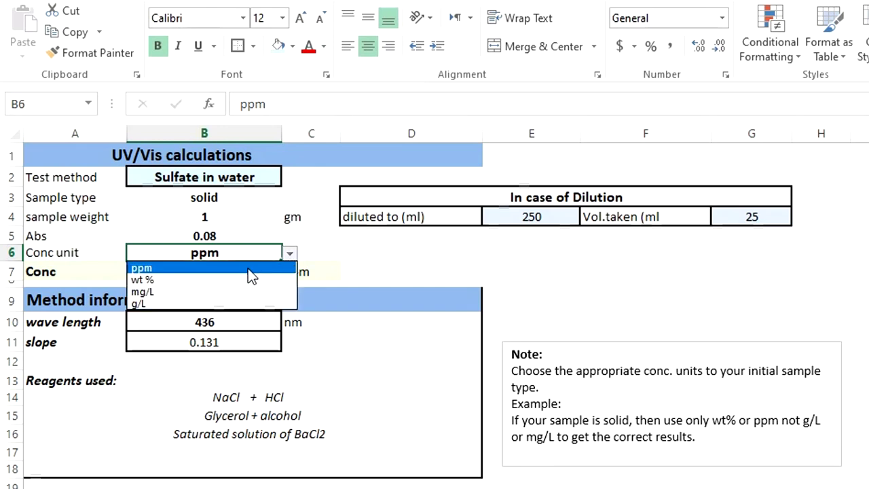
{"action": "left_click", "coordinate": [233, 276]}
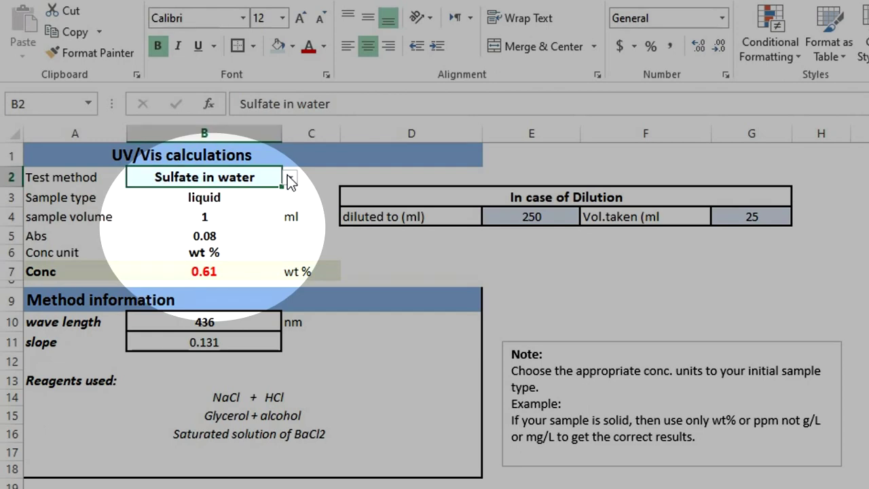
Step: Inspect the Test method list and its Data Validation list source
{"action": "left_click", "coordinate": [289, 179]}
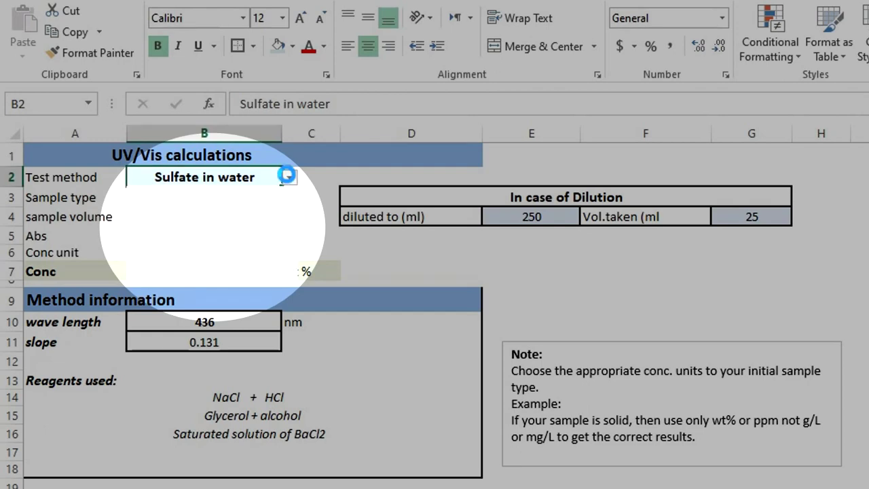
{"action": "left_click_drag", "start_coordinate": [293, 229], "coordinate": [288, 228]}
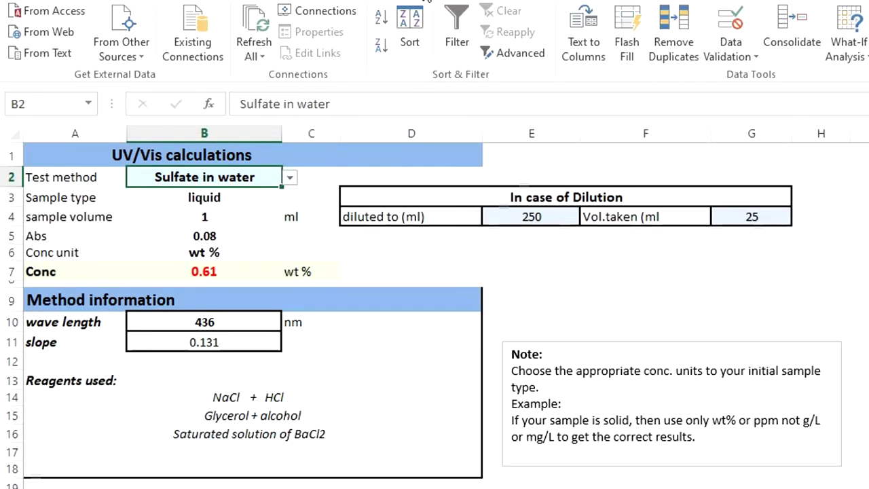
{"action": "left_click", "coordinate": [741, 26]}
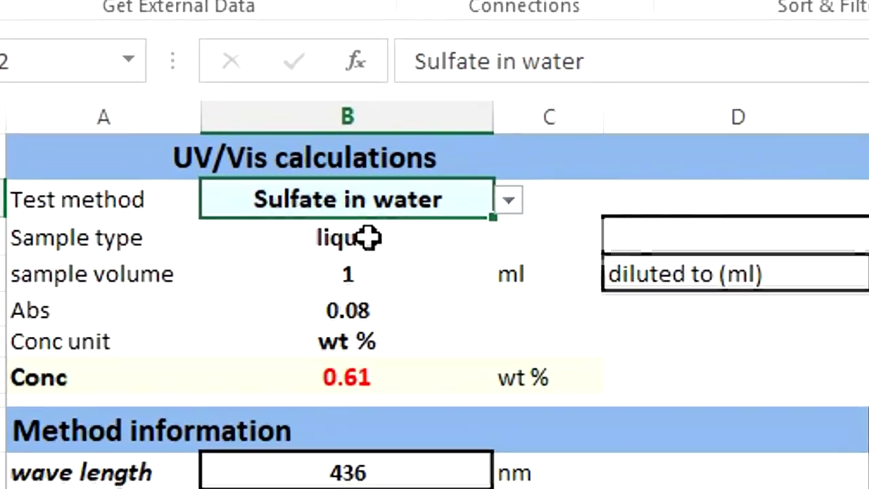
Step: Change the B3 sample type to solid
{"action": "left_click", "coordinate": [232, 201]}
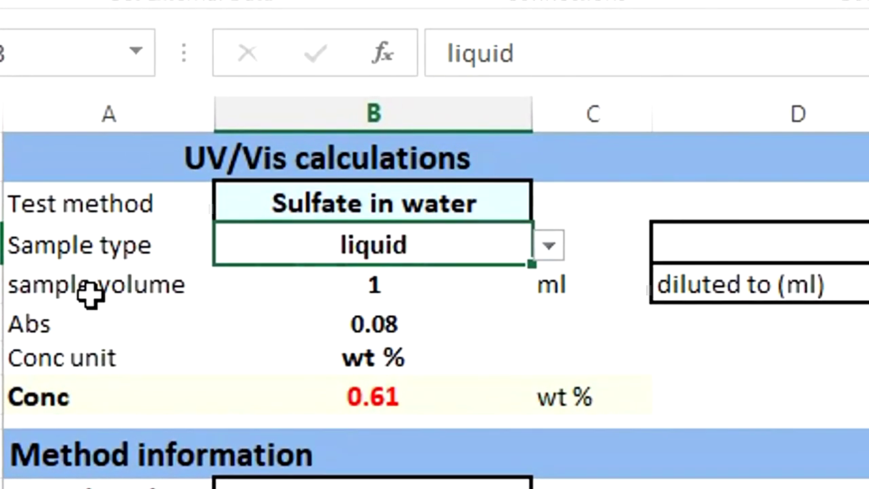
{"action": "left_click", "coordinate": [546, 246]}
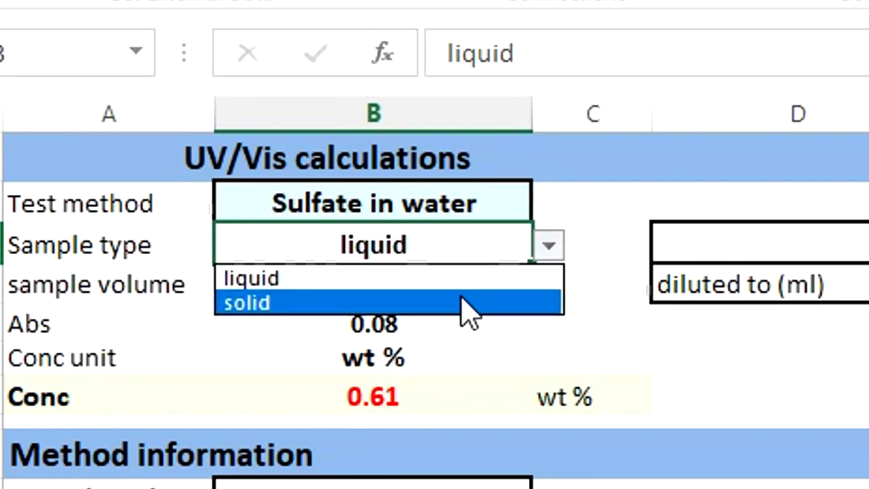
{"action": "left_click", "coordinate": [469, 303]}
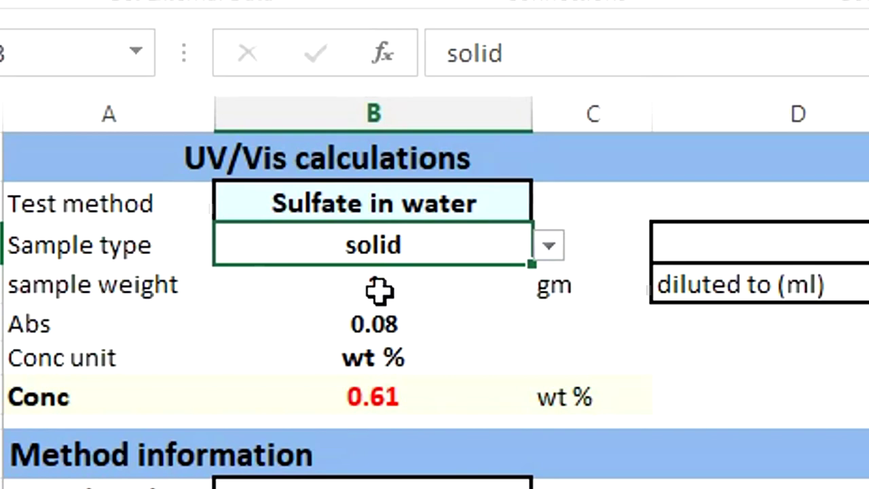
{"action": "left_click", "coordinate": [144, 288]}
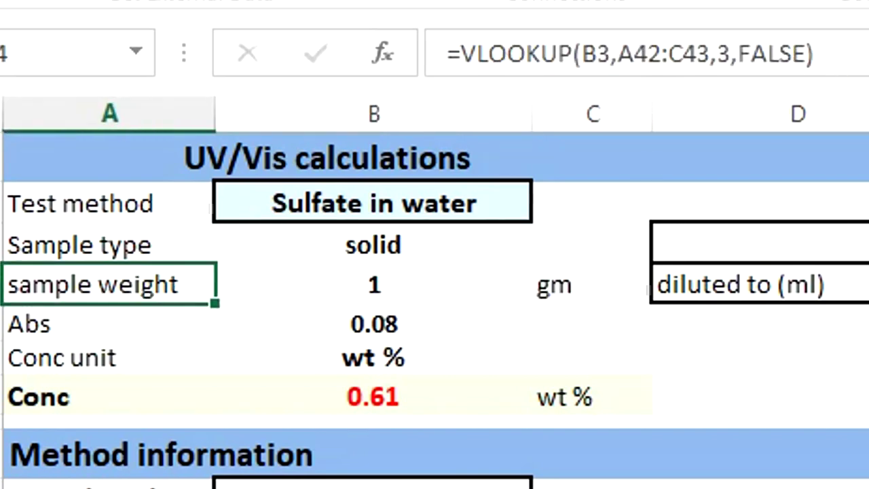
{"action": "key", "text": "F2"}
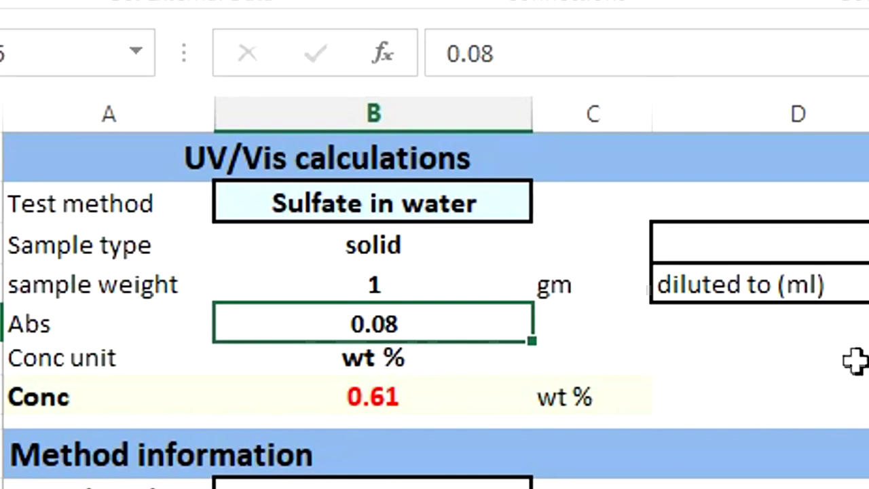
Step: Review the Conc IFERROR formula and scroll to the test-method lookup table at row 28
{"action": "key", "text": "Down"}
{"action": "key", "text": "Down"}
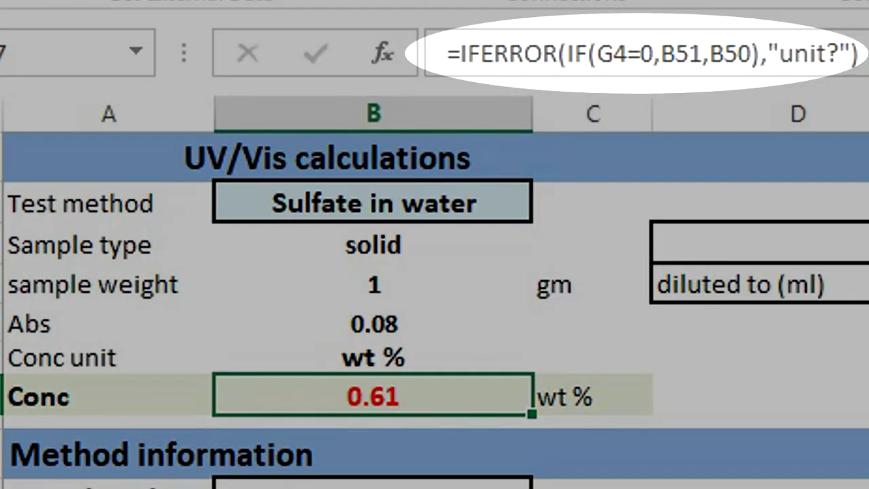
{"action": "scroll", "coordinate": [435, 306], "scroll_direction": "down", "scroll_amount": 2}
{"action": "scroll", "coordinate": [435, 306], "scroll_direction": "down", "scroll_amount": 4}
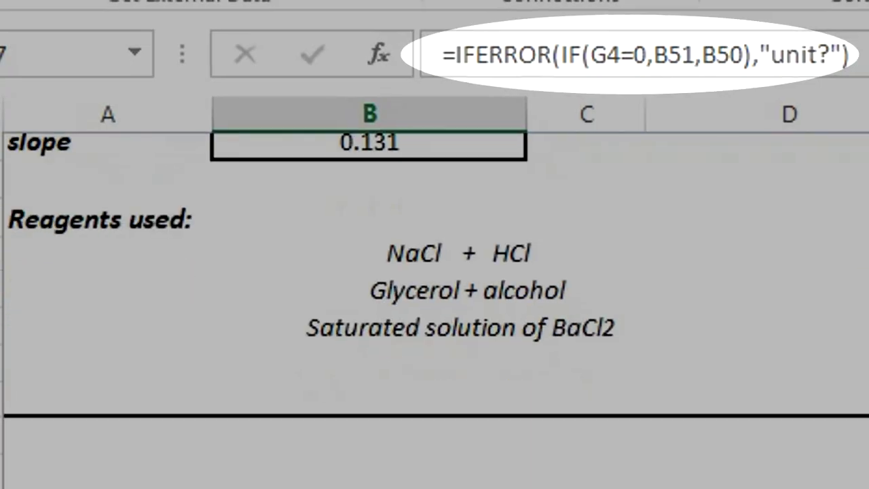
{"action": "scroll", "coordinate": [435, 306], "scroll_direction": "down", "scroll_amount": 2}
{"action": "scroll", "coordinate": [434, 306], "scroll_direction": "down", "scroll_amount": 3}
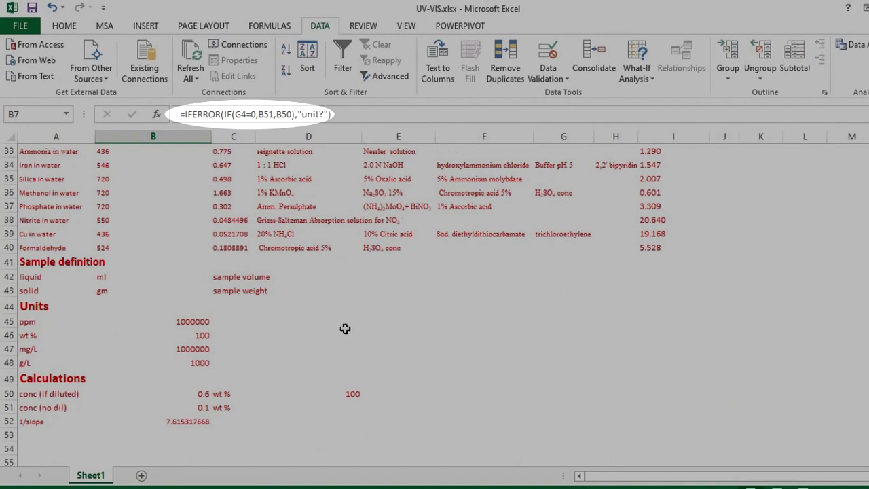
{"action": "scroll", "coordinate": [835, 316], "scroll_direction": "up", "scroll_amount": 10}
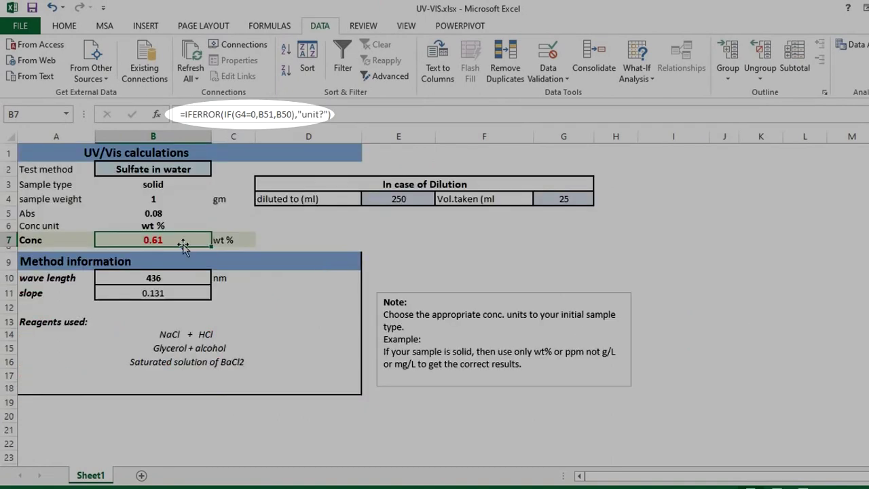
{"action": "left_click", "coordinate": [374, 110]}
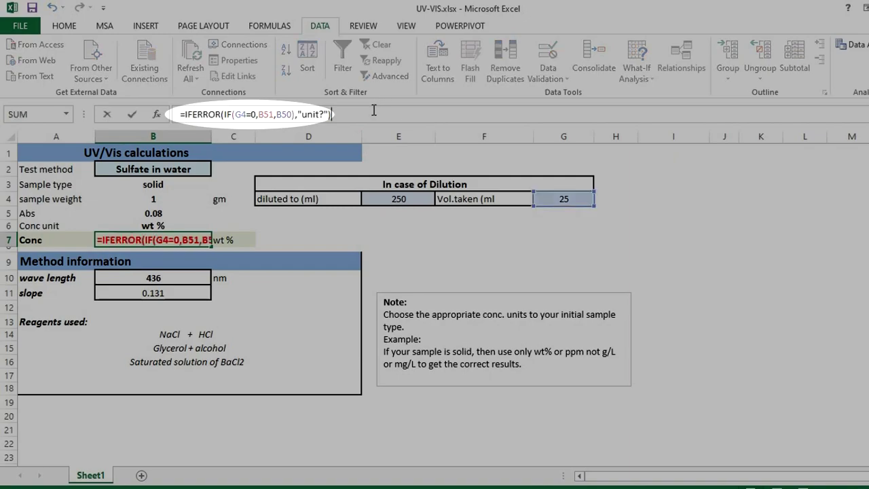
{"action": "key", "text": "Escape"}
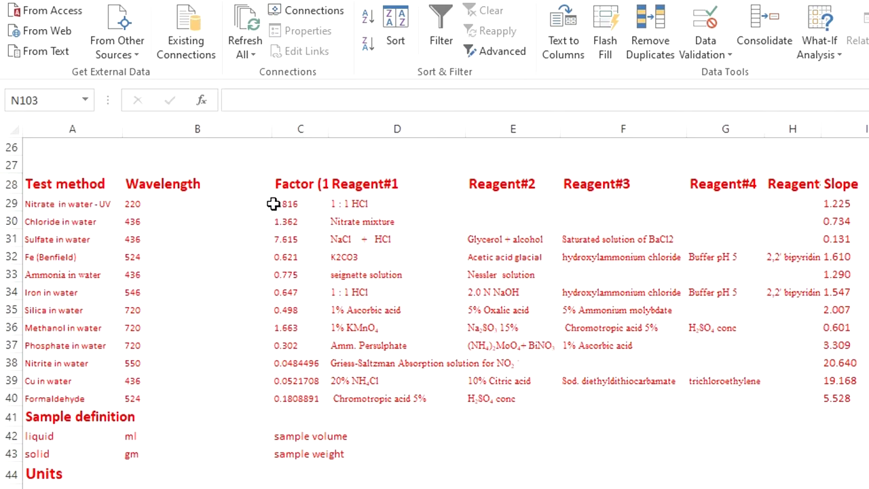
Step: Select rows 29–40 of the test-method table and delete their contents
{"action": "left_click", "coordinate": [292, 185]}
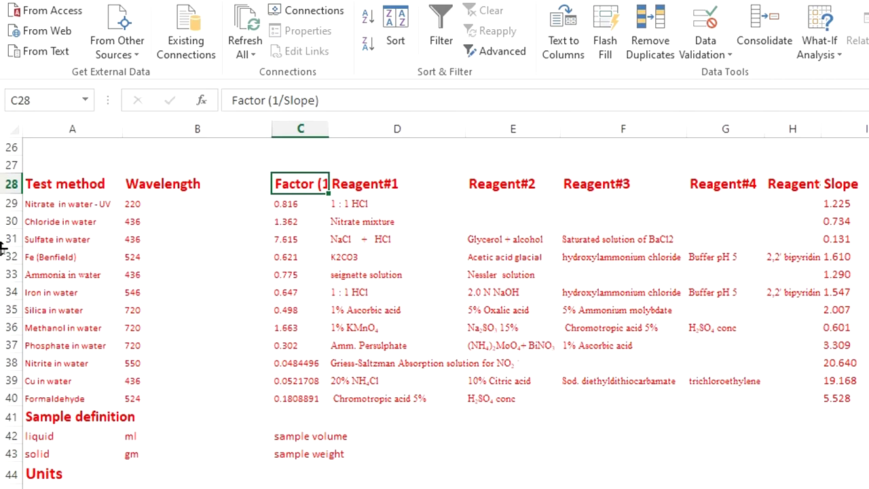
{"action": "left_click", "coordinate": [14, 204]}
{"action": "left_click_drag", "start_coordinate": [13, 205], "coordinate": [2, 398]}
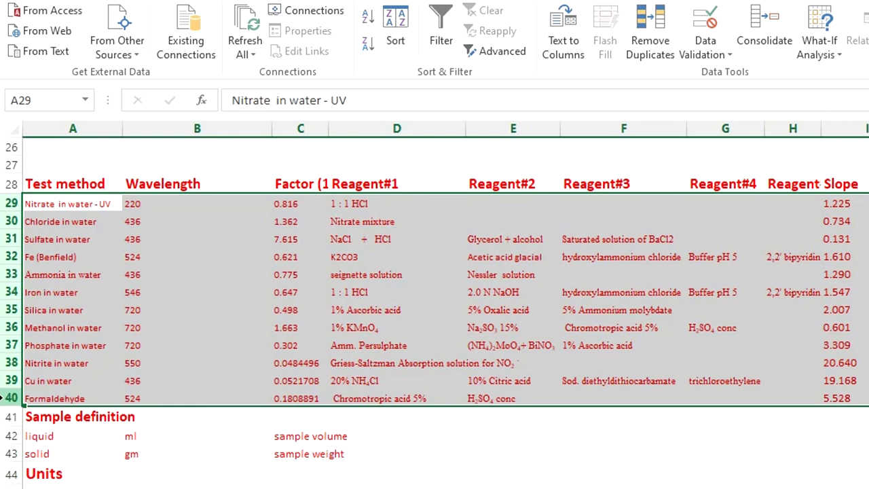
{"action": "key", "text": "Delete"}
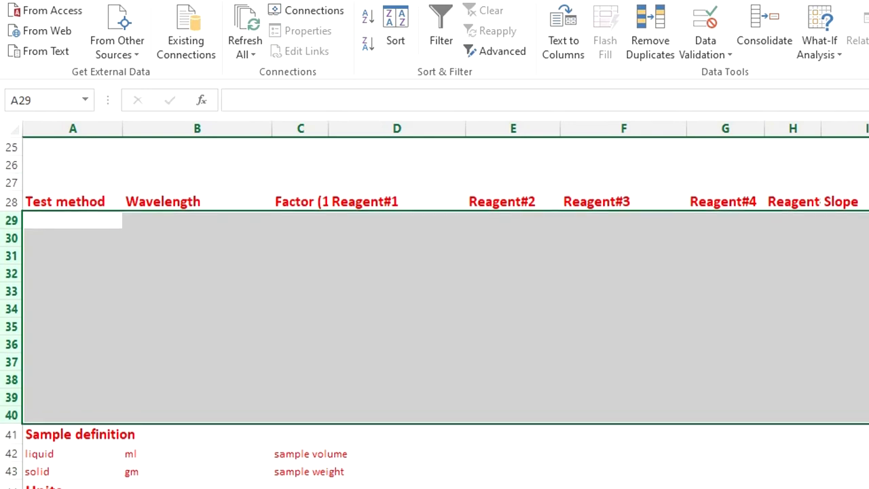
Step: Set the B2 Test method to the now-blank entry
{"action": "scroll", "coordinate": [556, 246], "scroll_direction": "up", "scroll_amount": 8}
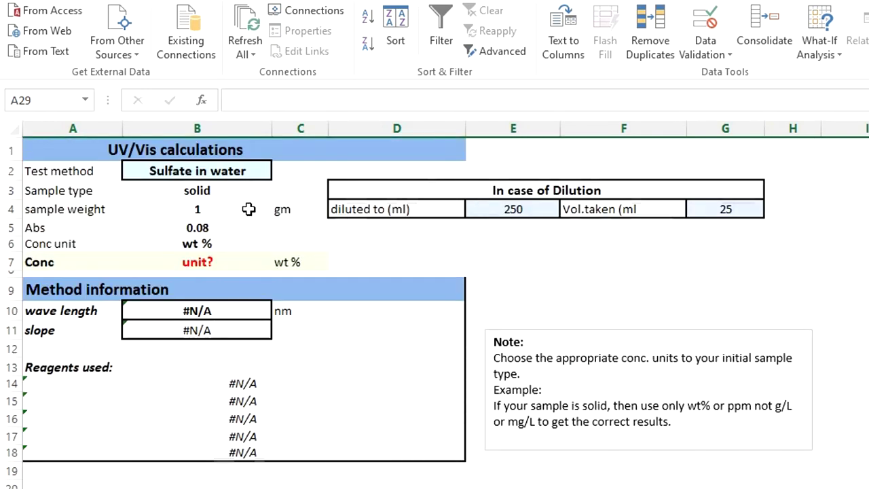
{"action": "left_click", "coordinate": [252, 172]}
{"action": "left_click", "coordinate": [280, 171]}
{"action": "left_click", "coordinate": [239, 193]}
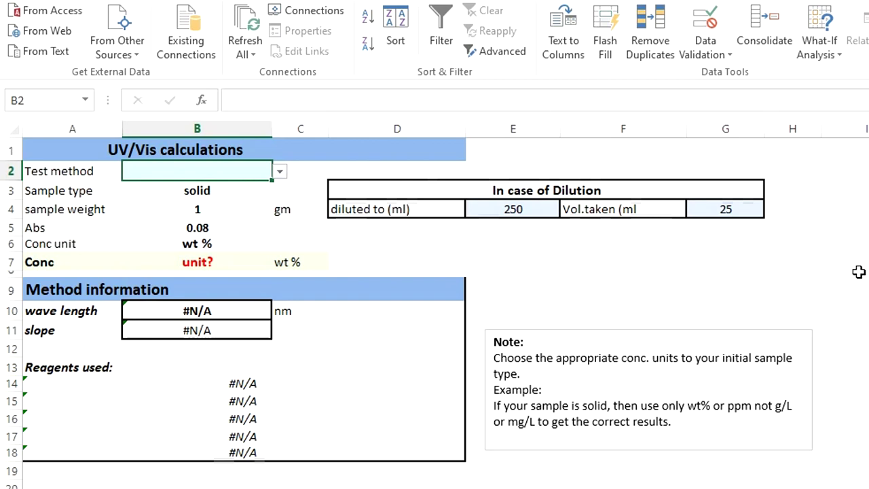
Step: Add a Blood sugar test method in row 29 with wavelength 570 and factor 0.6
{"action": "scroll", "coordinate": [859, 272], "scroll_direction": "down", "scroll_amount": 6}
{"action": "left_click", "coordinate": [56, 326]}
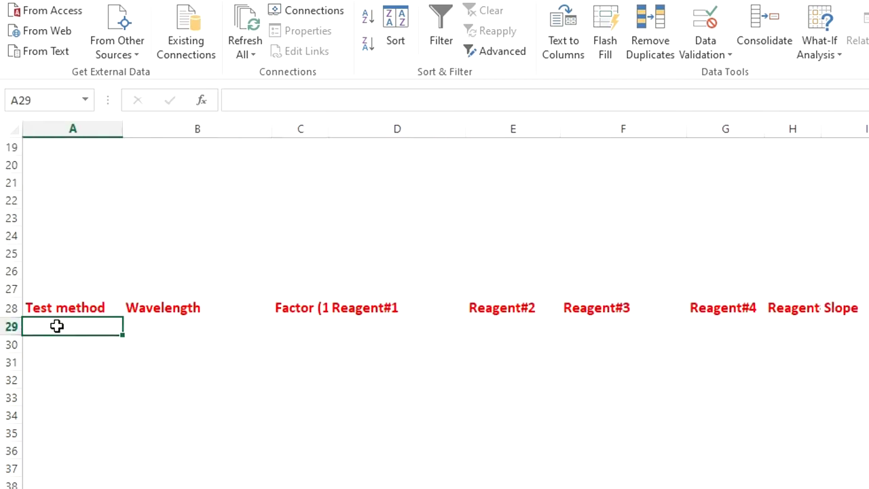
{"action": "type", "text": "Blo"}
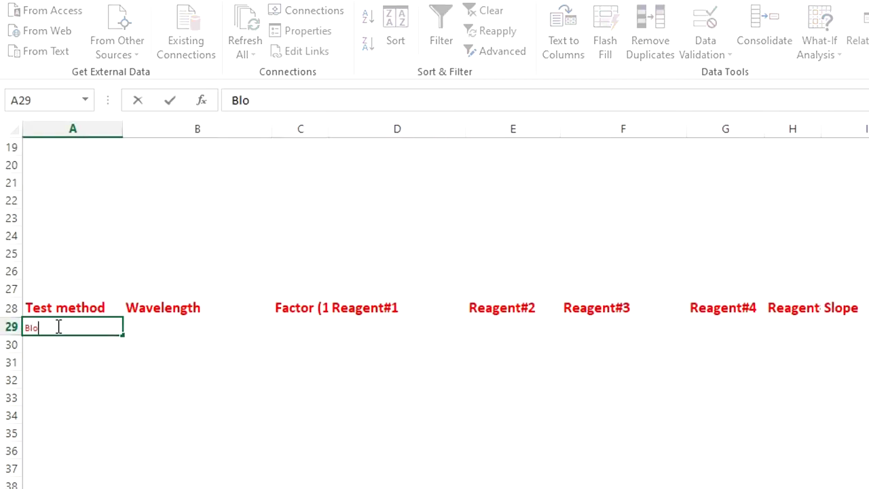
{"action": "type", "text": "od sugar"}
{"action": "key", "text": "Tab"}
{"action": "type", "text": "57"}
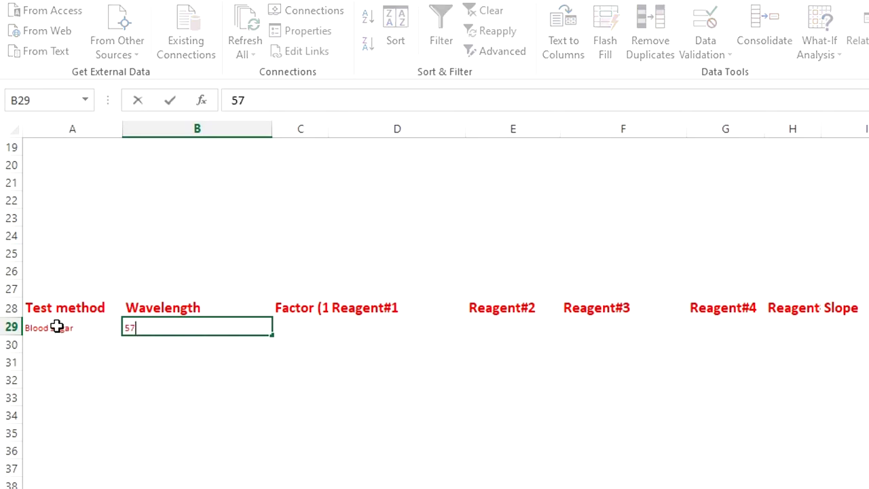
{"action": "type", "text": "0"}
{"action": "key", "text": "Tab"}
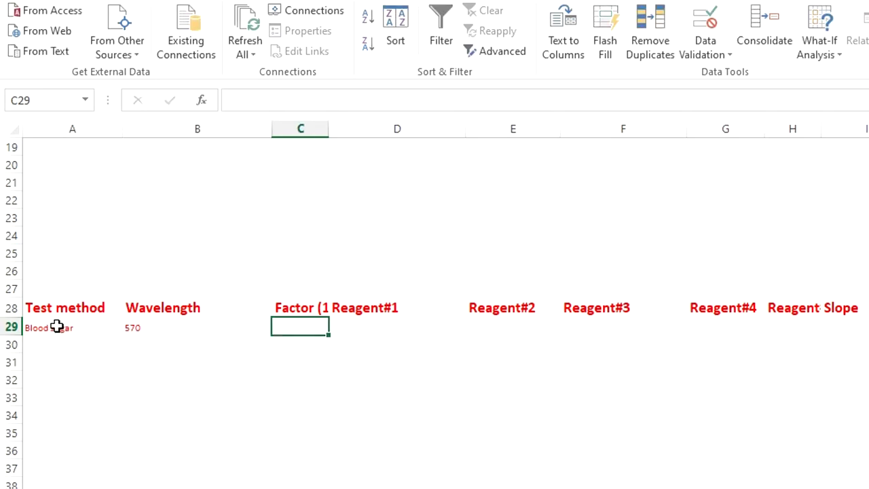
{"action": "type", "text": "0.6"}
{"action": "key", "text": "Down"}
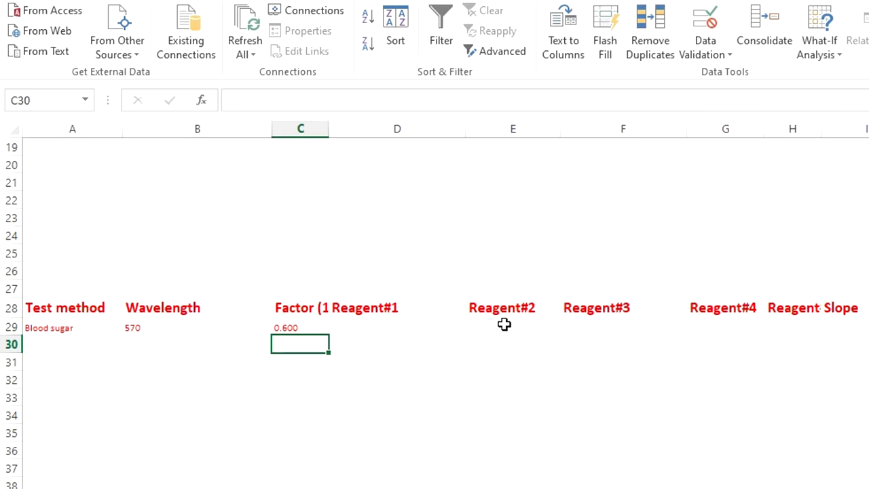
{"action": "left_click", "coordinate": [358, 312]}
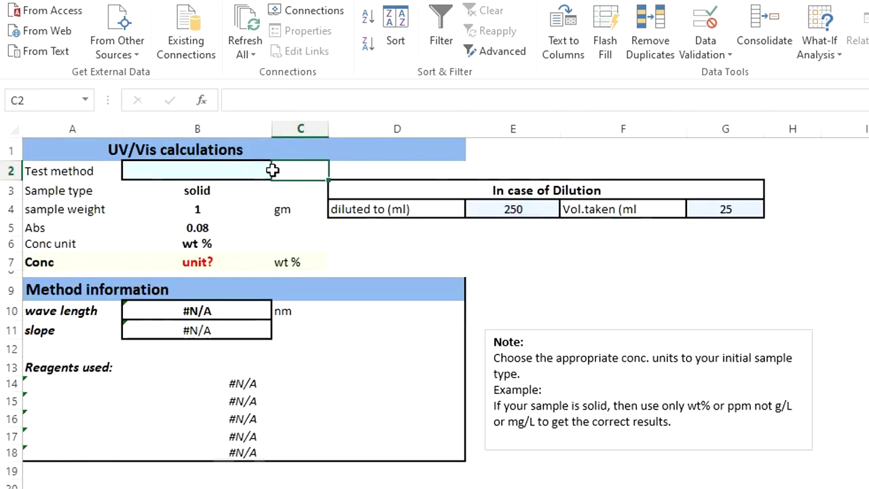
Step: Choose Blood sugar in B2, liquid in B3 and mg/L in B6 from their dropdowns
{"action": "left_click", "coordinate": [242, 169]}
{"action": "left_click", "coordinate": [279, 171]}
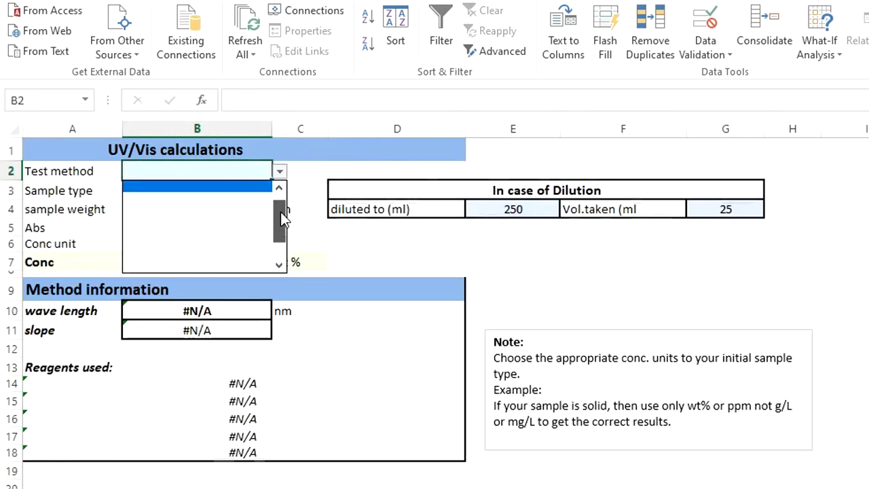
{"action": "left_click", "coordinate": [219, 191]}
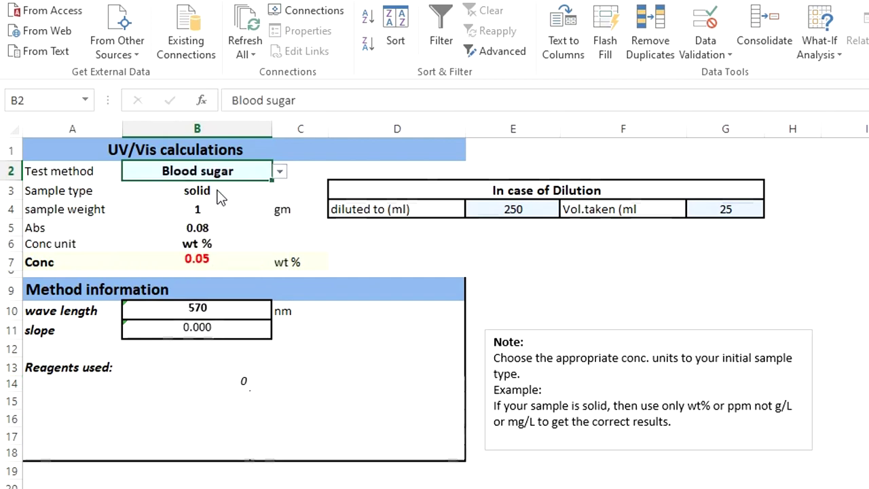
{"action": "left_click", "coordinate": [219, 194]}
{"action": "left_click", "coordinate": [279, 190]}
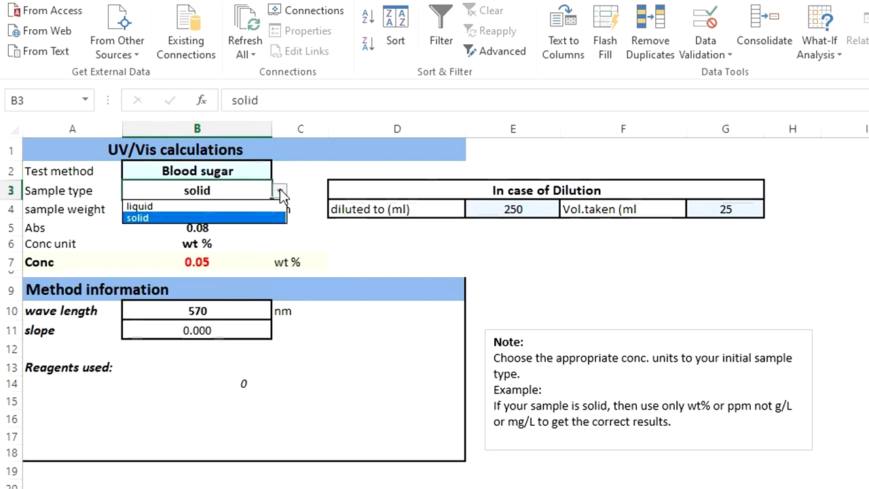
{"action": "left_click", "coordinate": [220, 207]}
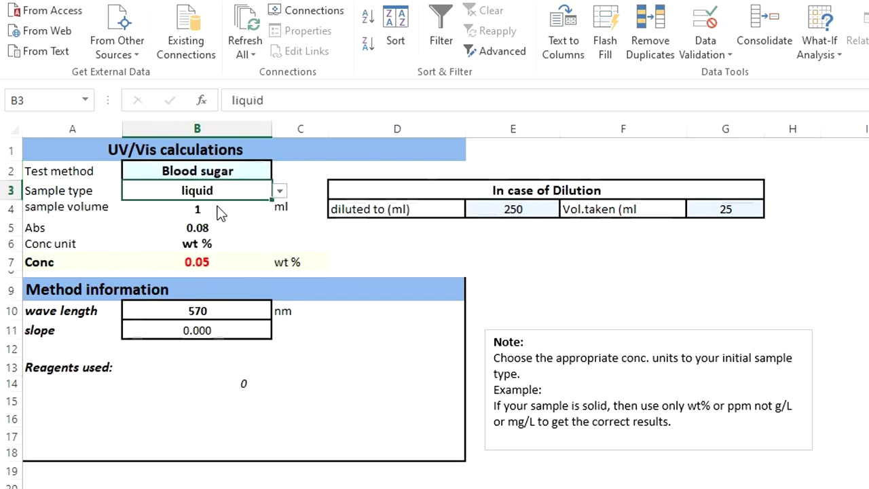
{"action": "left_click", "coordinate": [193, 244]}
{"action": "left_click", "coordinate": [280, 243]}
{"action": "left_click", "coordinate": [231, 281]}
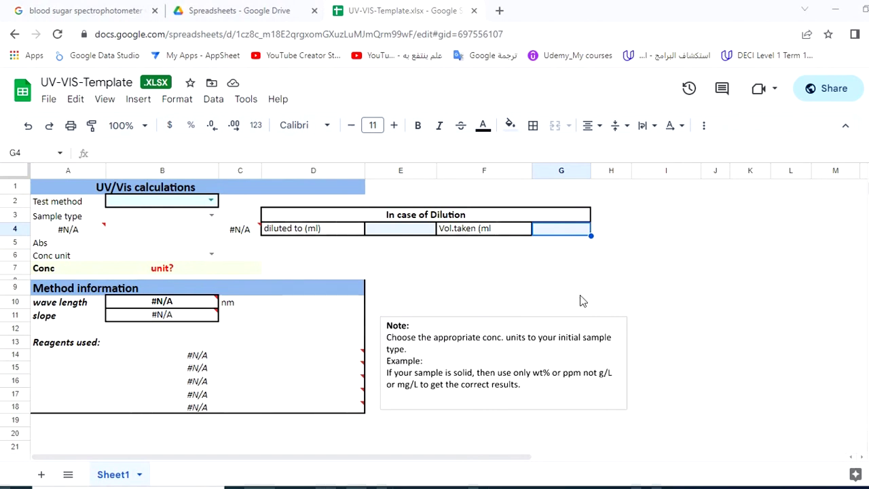
Step: Download the UV-VIS-Template sheet as a Microsoft Excel (.xlsx) file and open it
{"action": "left_click", "coordinate": [49, 99]}
{"action": "mouse_move", "coordinate": [102, 283]}
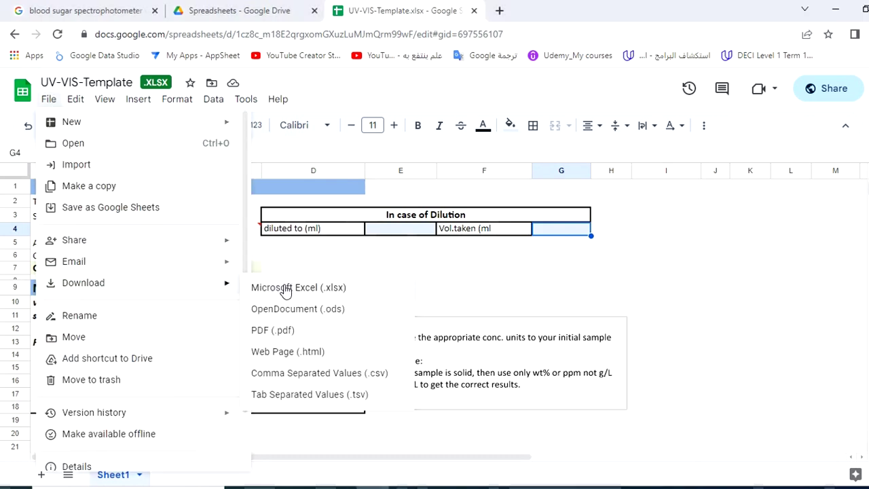
{"action": "left_click", "coordinate": [288, 290]}
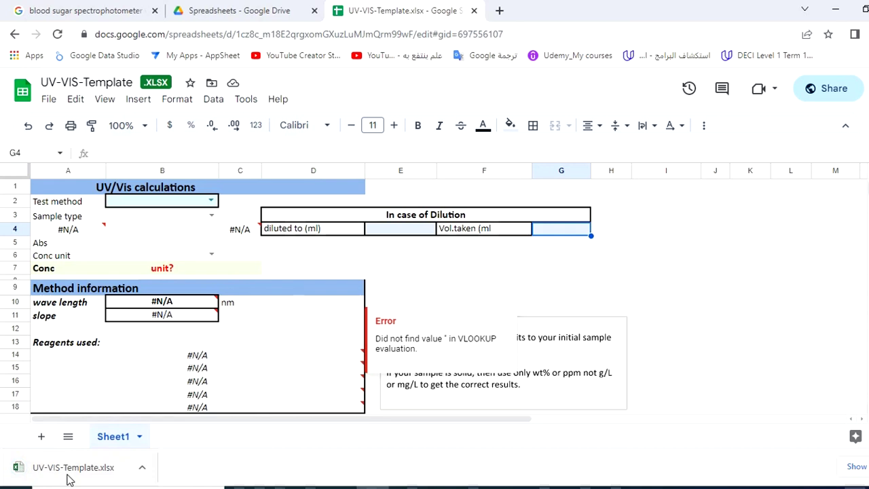
{"action": "left_click", "coordinate": [68, 480]}
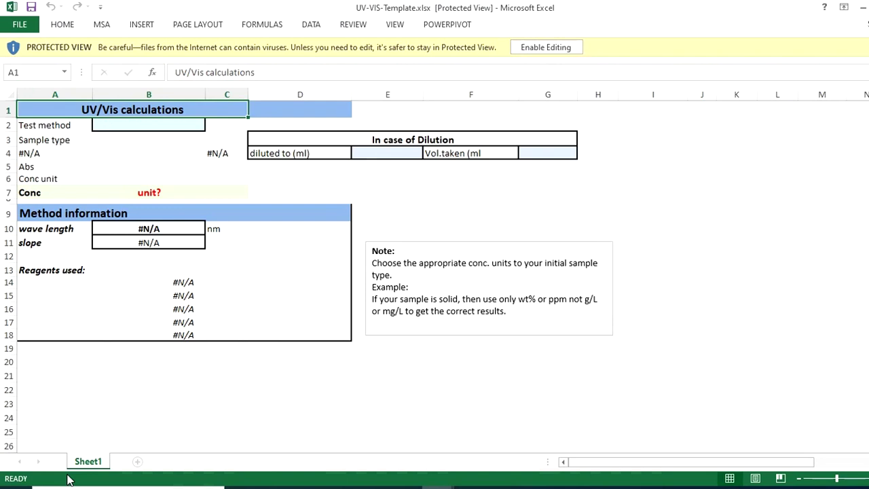
Step: Enable editing of the downloaded workbook and check the B2 test method list without changing it
{"action": "left_click", "coordinate": [538, 47]}
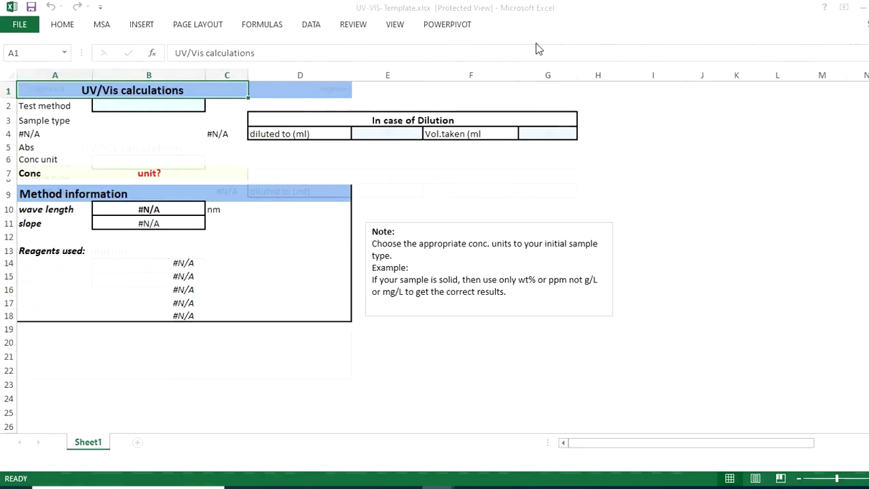
{"action": "left_click", "coordinate": [164, 166]}
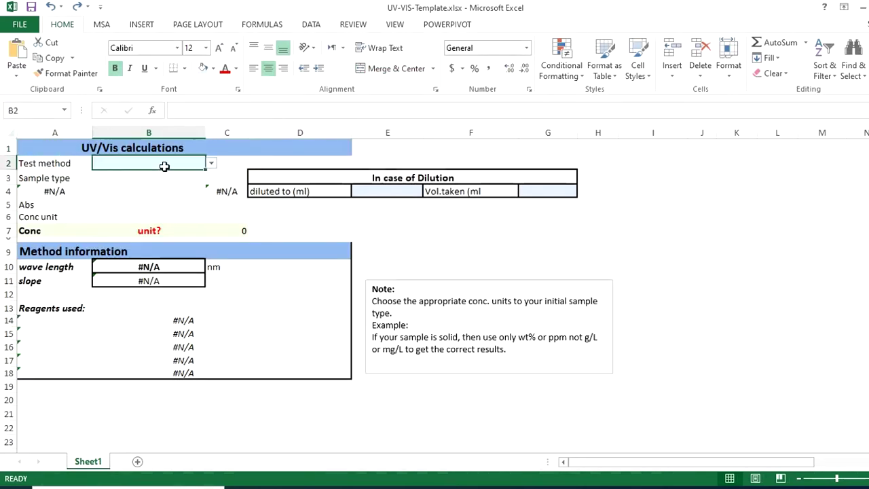
{"action": "left_click", "coordinate": [211, 164]}
{"action": "left_click", "coordinate": [202, 168]}
Step: Set the B3 sample type to solid and the B6 concentration unit to wt %
{"action": "left_click", "coordinate": [188, 176]}
{"action": "left_click", "coordinate": [211, 178]}
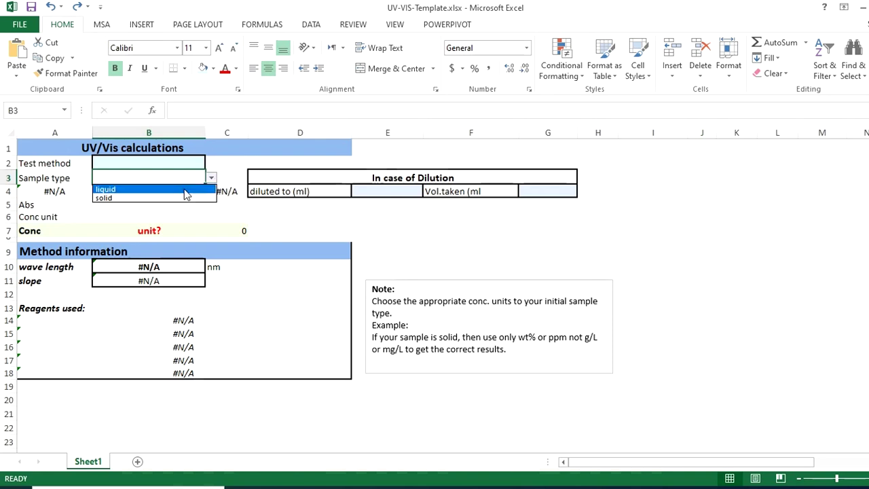
{"action": "left_click", "coordinate": [164, 198]}
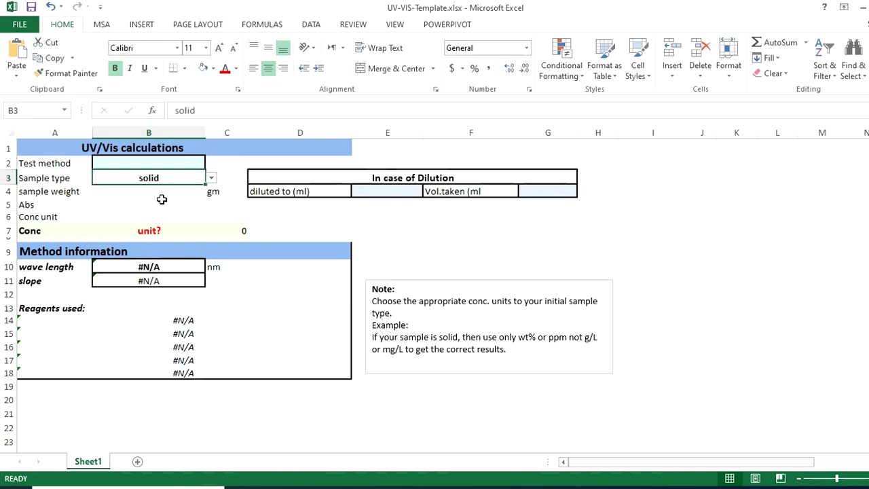
{"action": "left_click", "coordinate": [160, 216]}
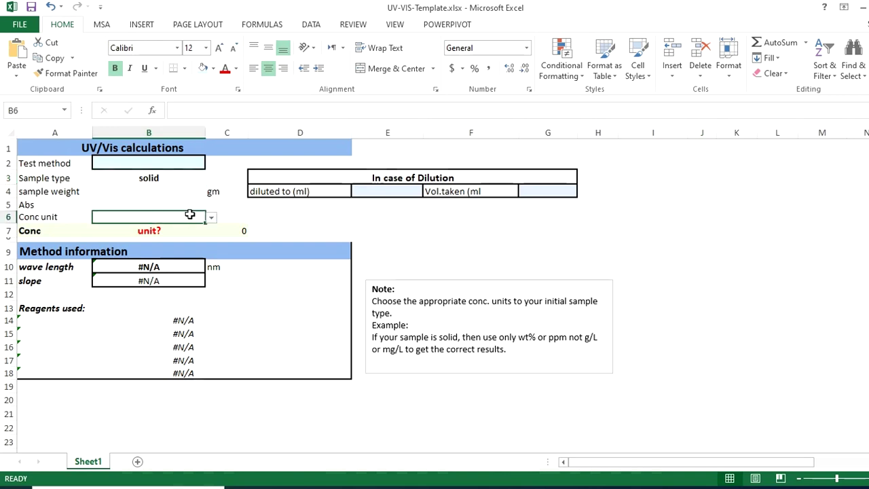
{"action": "left_click", "coordinate": [211, 218]}
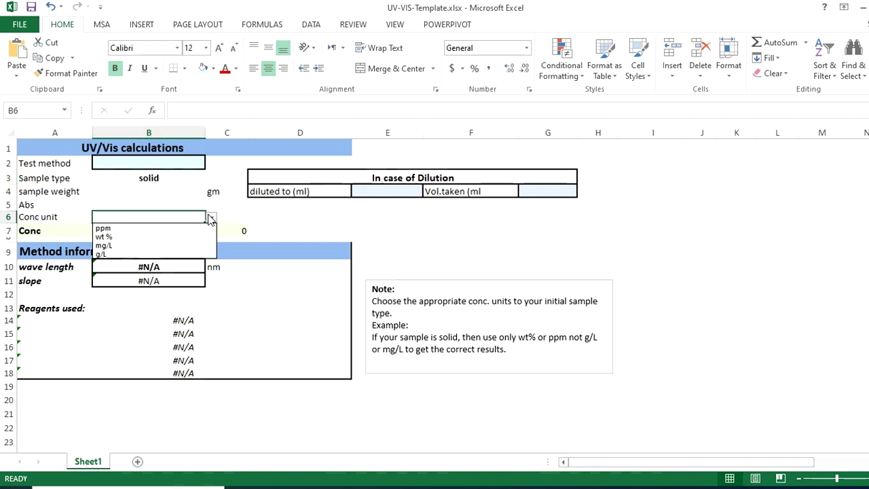
{"action": "left_click", "coordinate": [148, 238]}
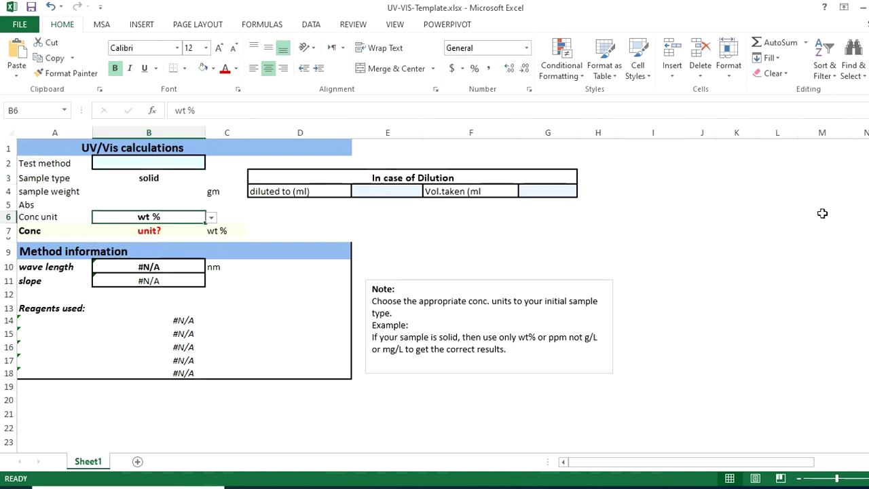
{"action": "scroll", "coordinate": [652, 392], "scroll_direction": "down", "scroll_amount": 6}
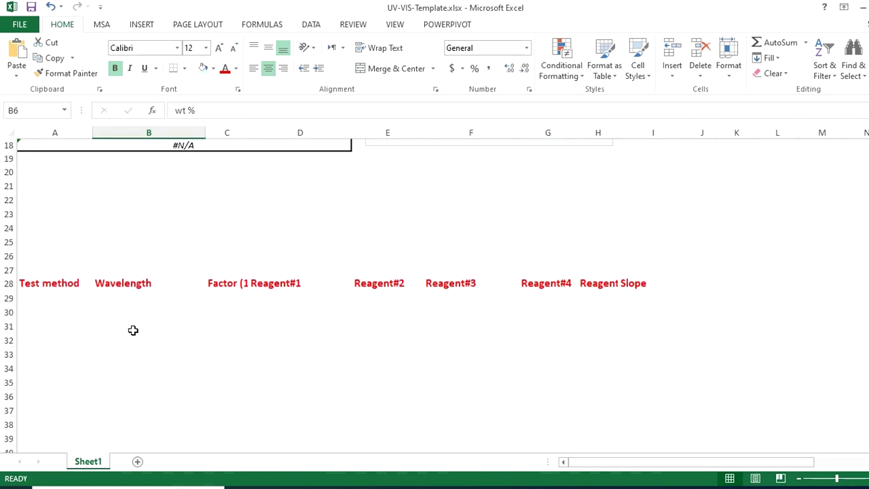
{"action": "left_click", "coordinate": [36, 298]}
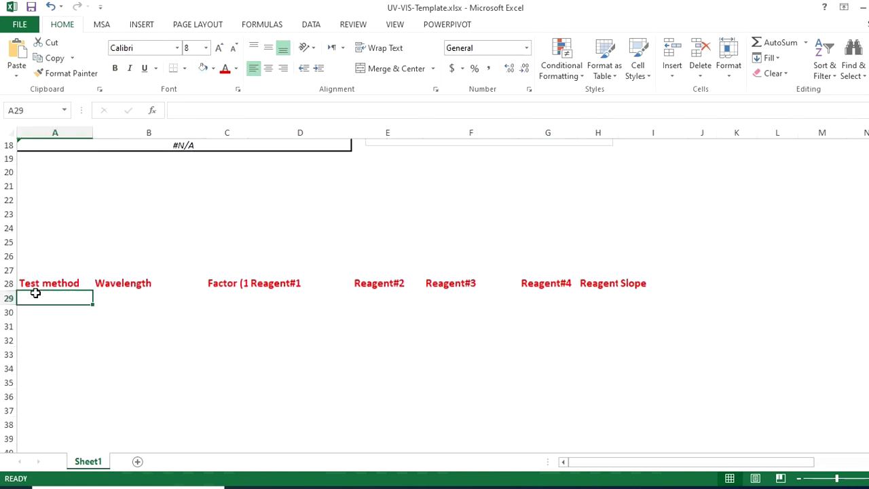
{"action": "left_click", "coordinate": [133, 294]}
{"action": "left_click", "coordinate": [236, 299]}
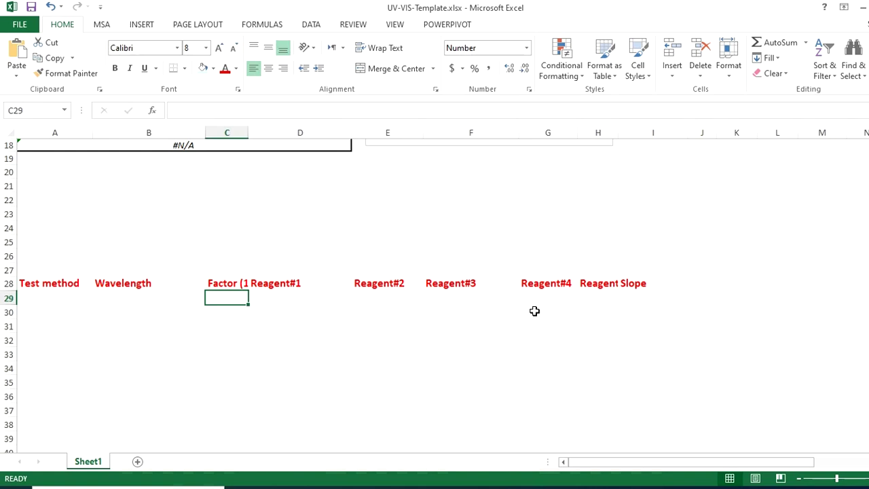
{"action": "scroll", "coordinate": [534, 311], "scroll_direction": "up", "scroll_amount": 6}
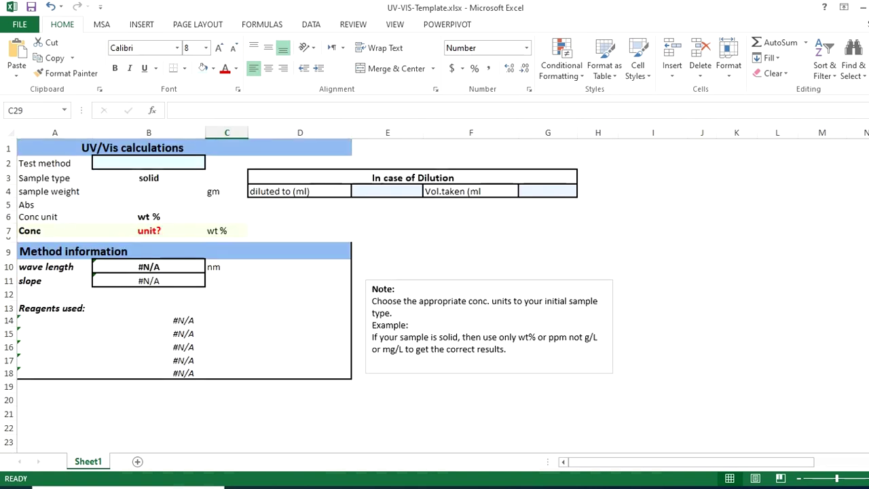